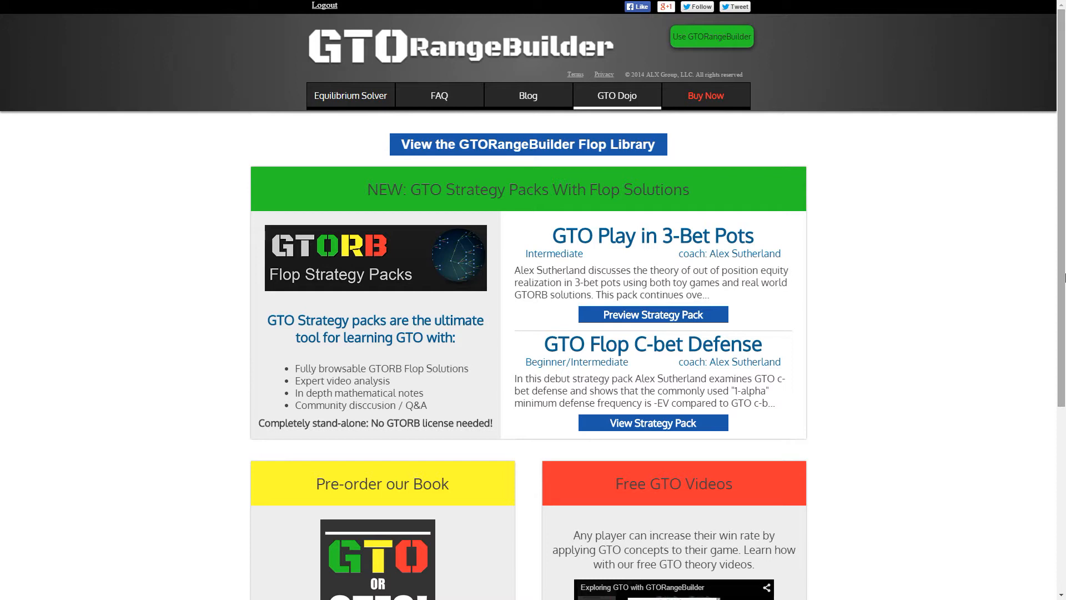
Step: Open the flop solution library and view the SRP CO vs BB solution for the T-7-6 board
left_click(578, 152)
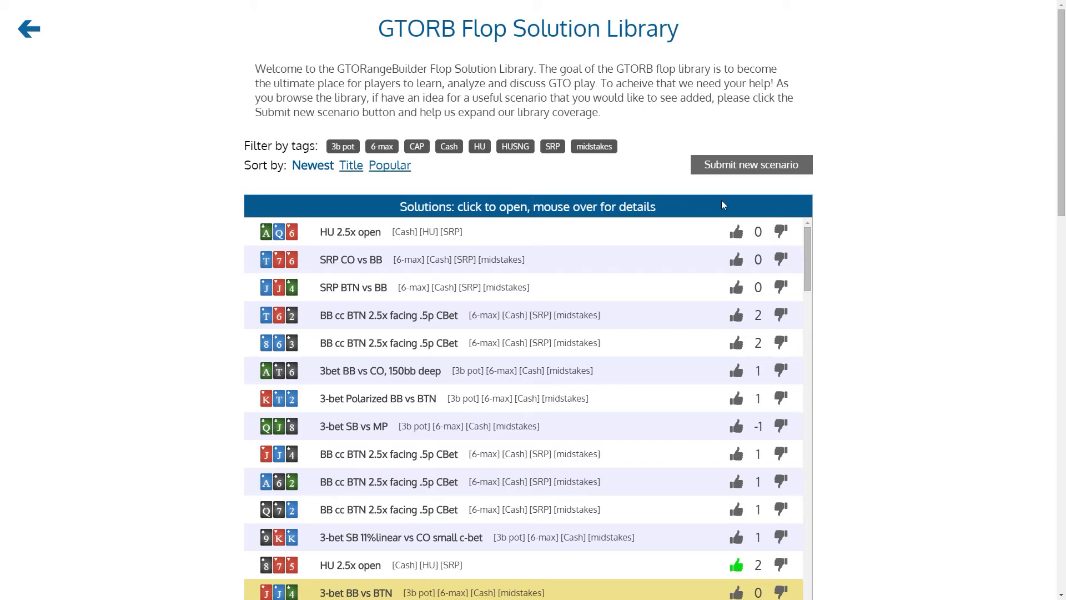
mouse_move(805, 258)
left_mouse_down()
mouse_move(780, 525)
mouse_move(805, 256)
left_mouse_up()
mouse_move(546, 260)
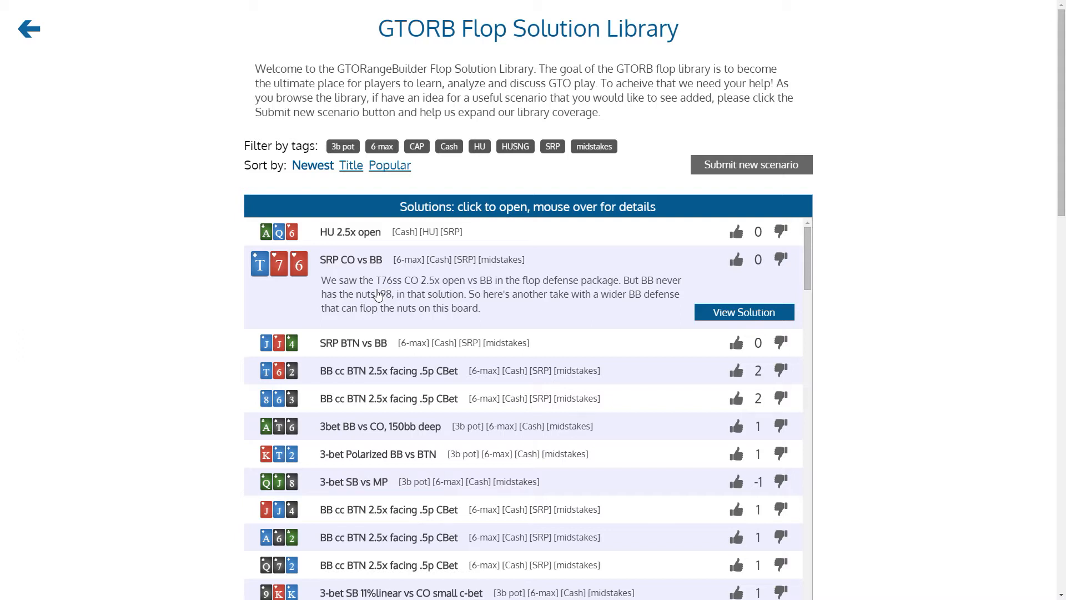
left_click(721, 318)
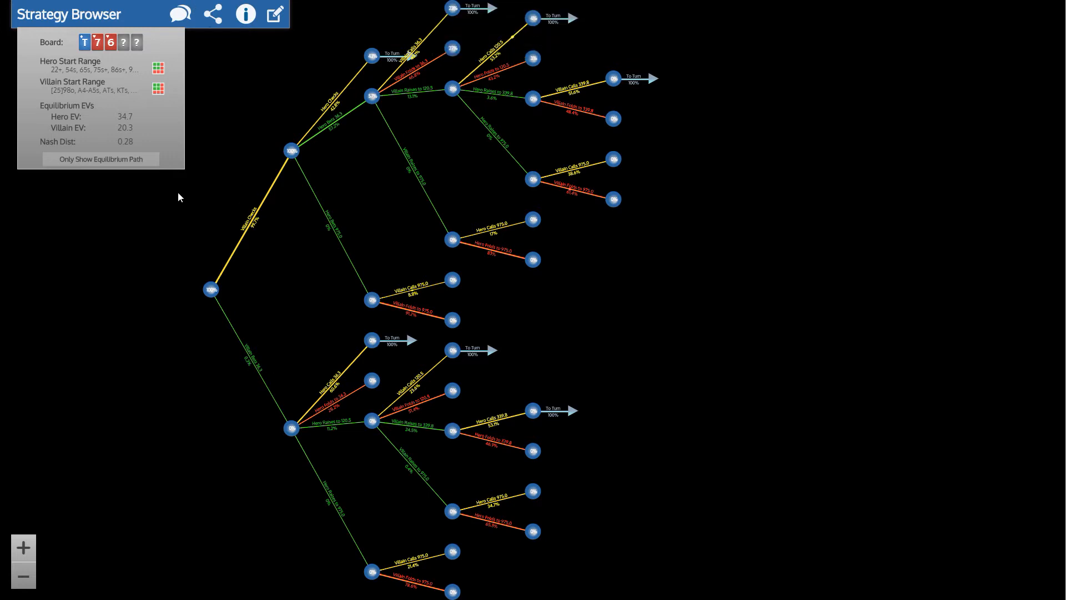
Step: Load the T-7-6 solution's setup as a new library scenario and add Q7s to the hero's hand range
left_click(274, 22)
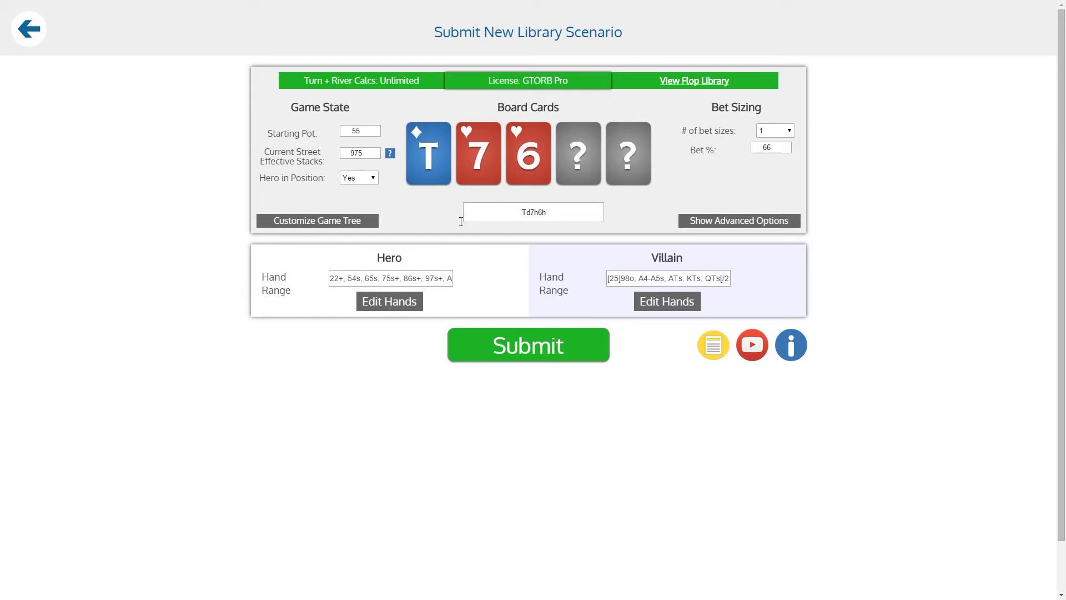
left_click(388, 303)
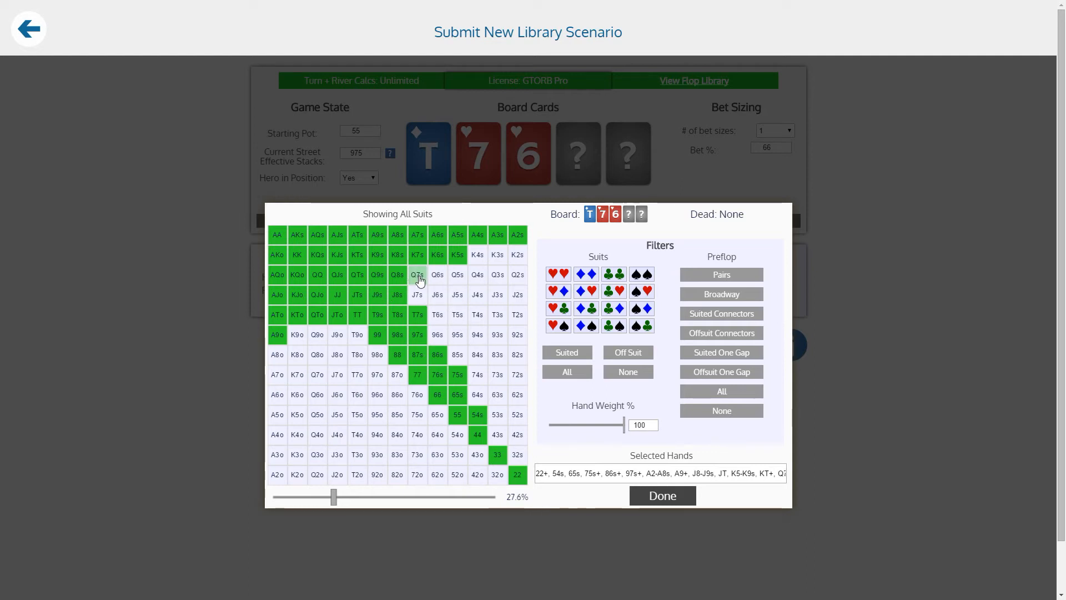
left_click(662, 500)
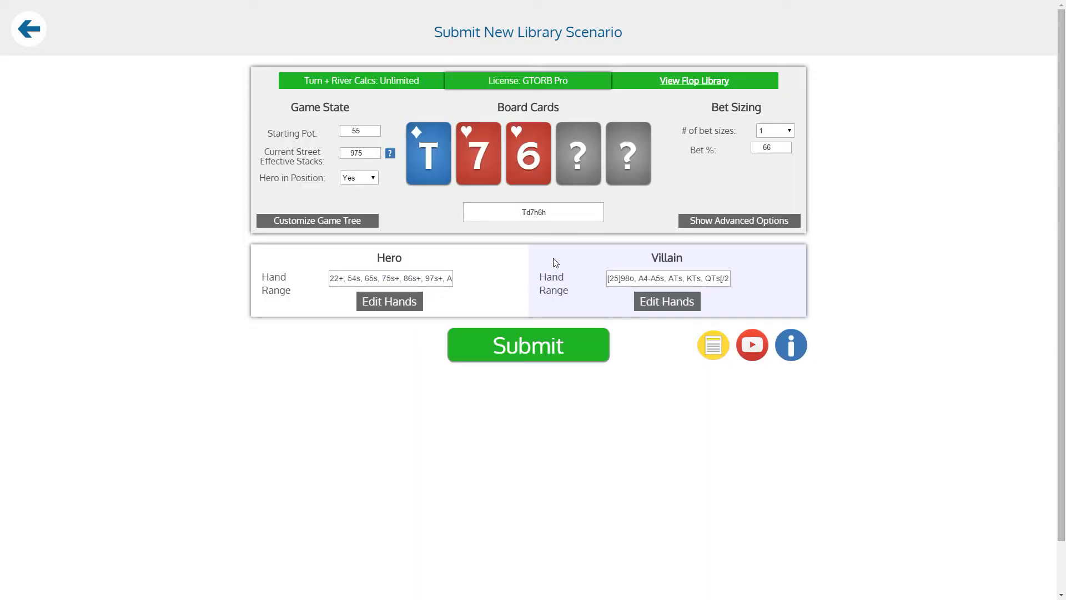
Step: Change the scenario's board cards to AcJd7h
double_click(551, 219)
type("A")
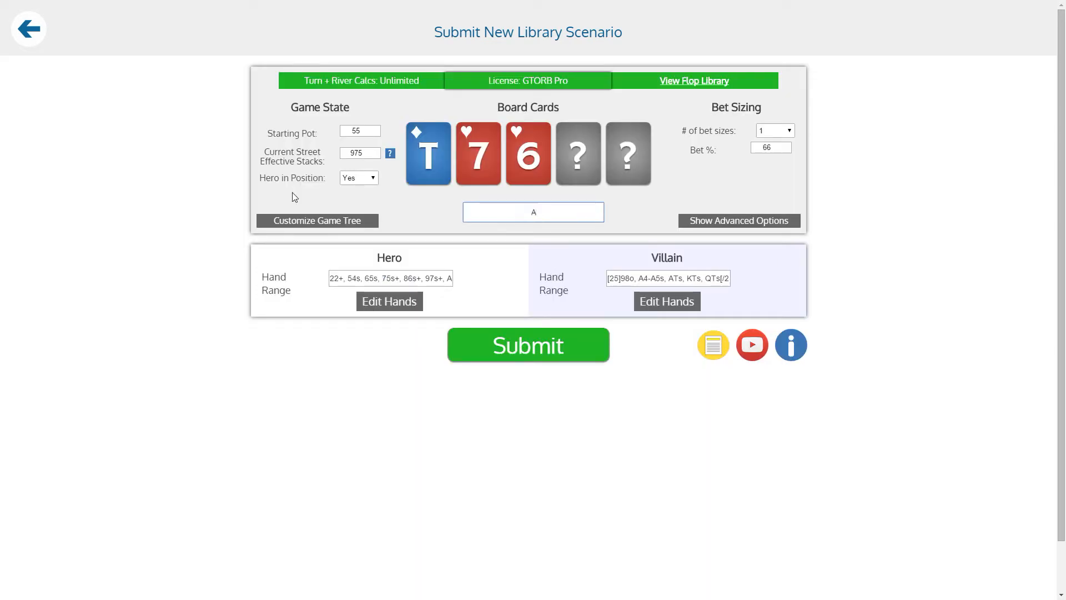
type("cJd7h")
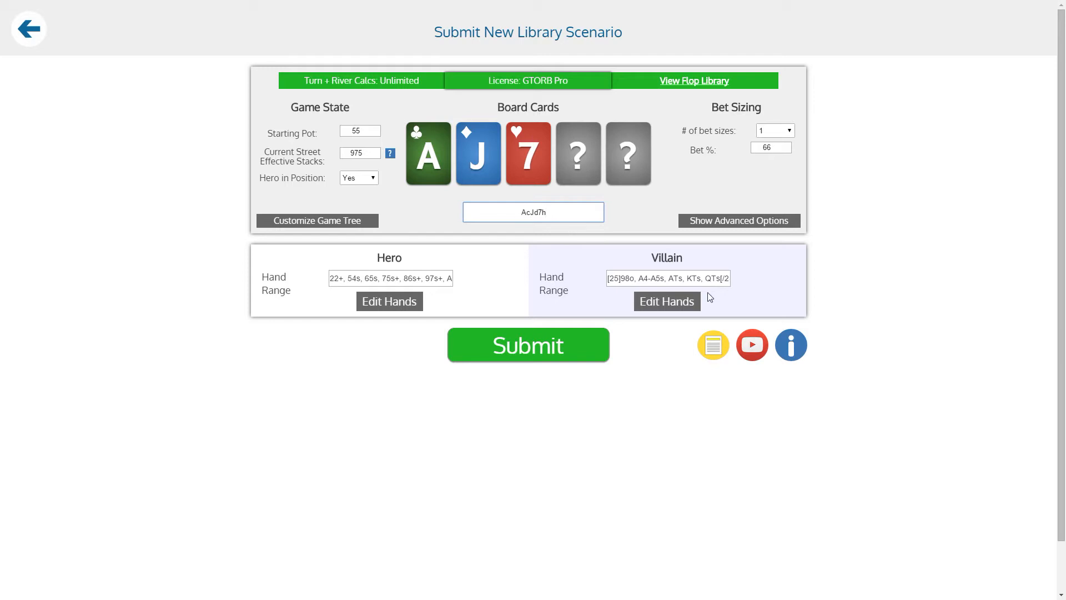
Step: Proceed to the final submission details and enter 6-max cash as the game type and BB as the hero's role
left_click(533, 344)
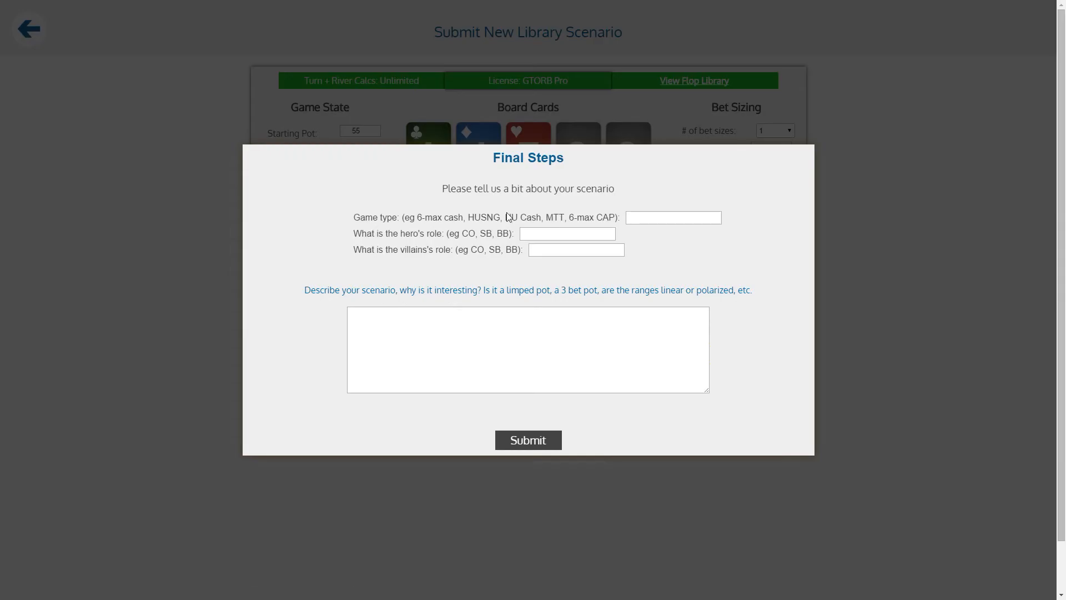
left_click(640, 222)
type("6-max cash")
key("Tab")
type("BB")
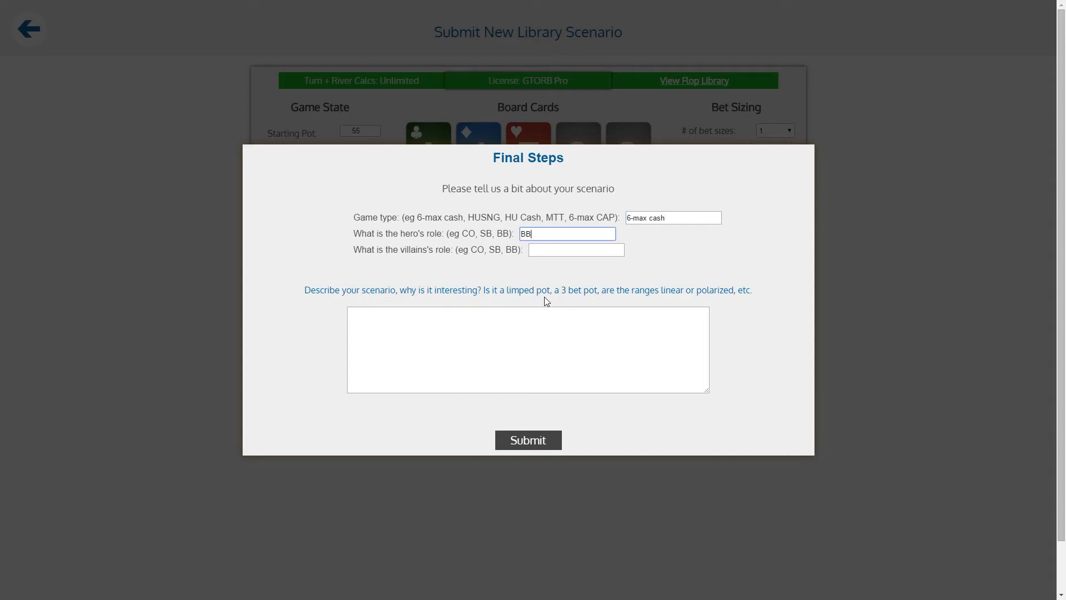
type(" vs Co")
key("BackSpace")
key("BackSpace")
key("BackSpace")
key("BackSpace")
key("BackSpace")
key("BackSpace")
key("BackSpace")
key("BackSpace")
type("BB")
Step: Enter CO as the villain's role
key("Tab")
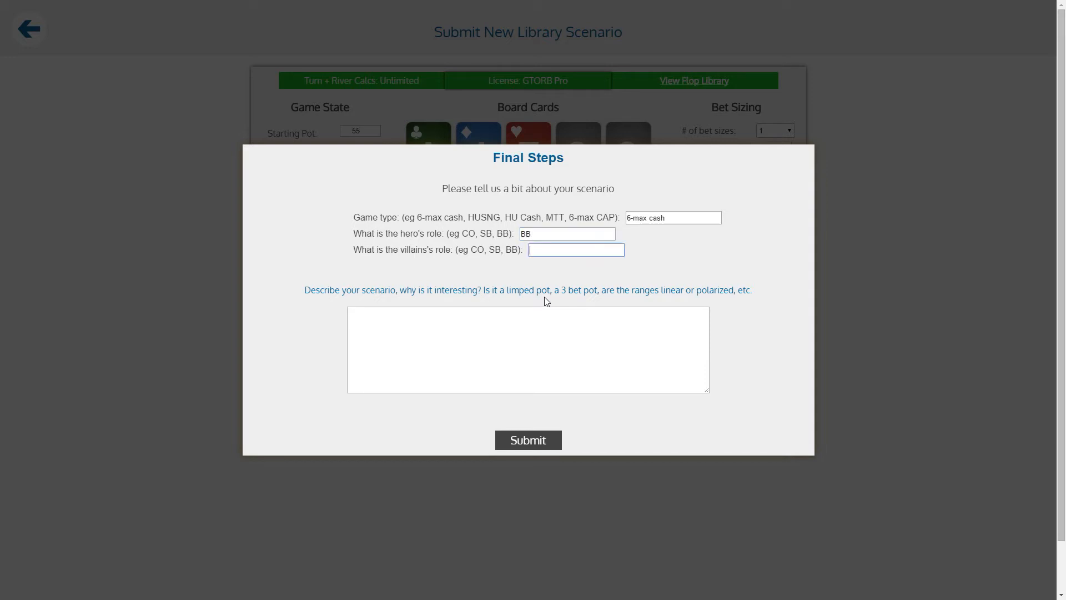
type("CO")
key("Tab")
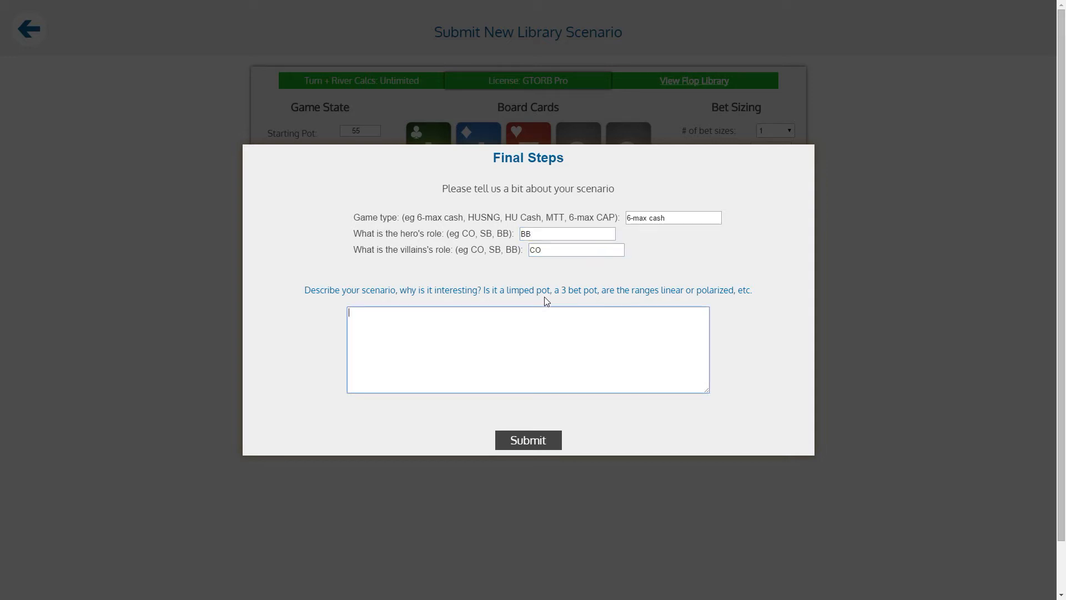
Step: Describe the scenario as "Adding Q7 to this Single raise pot scenario to see if it mattered and it changed the board." and submit it
type("Adding Q7 to this Single raise pot scenario to see if it mattered")
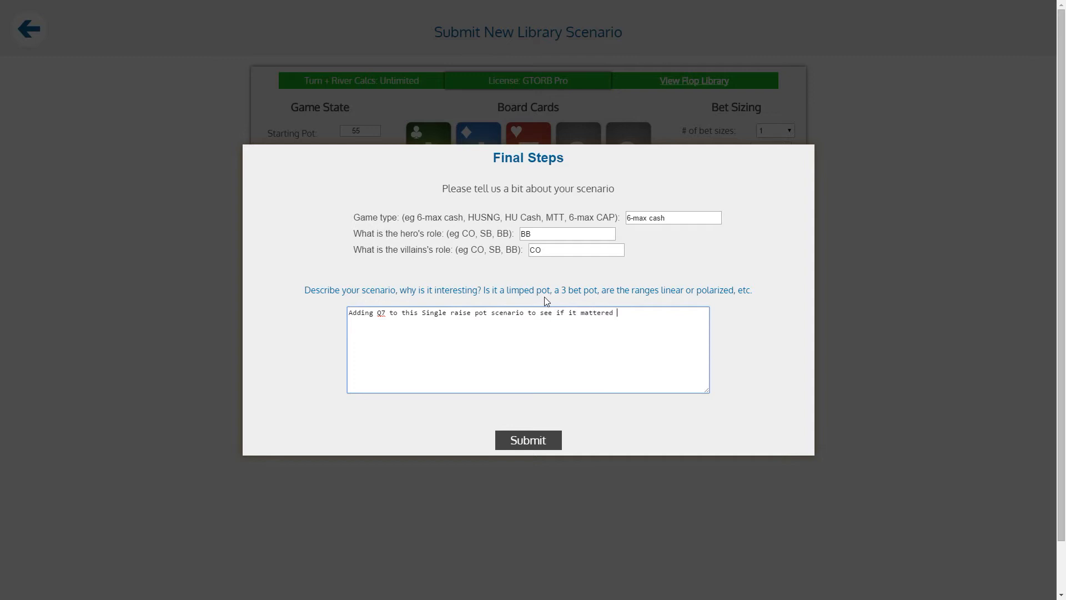
type("and it changed the board.")
left_click(543, 447)
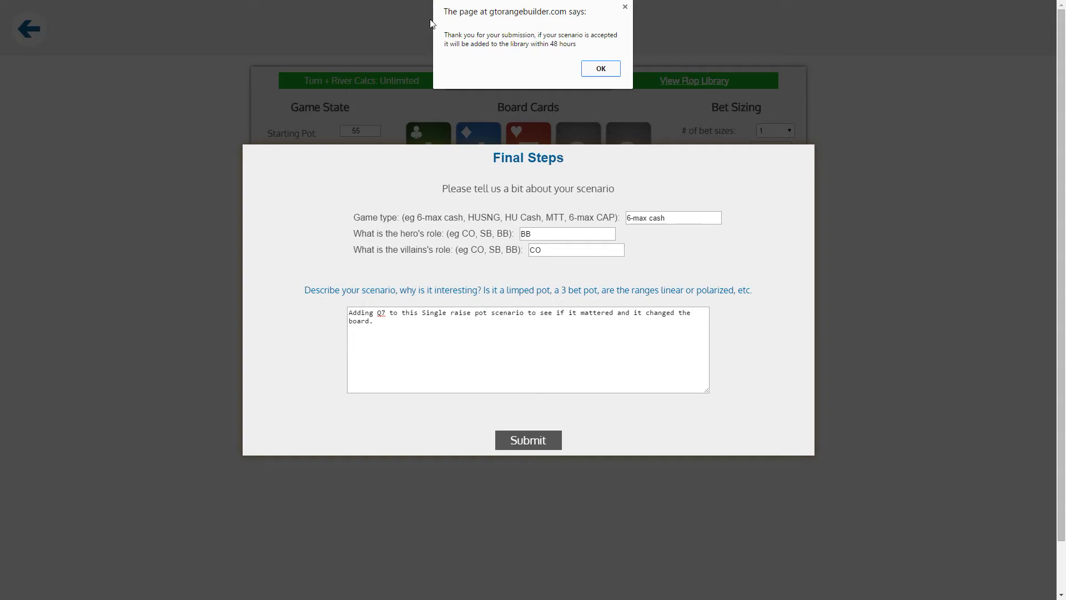
left_click(589, 69)
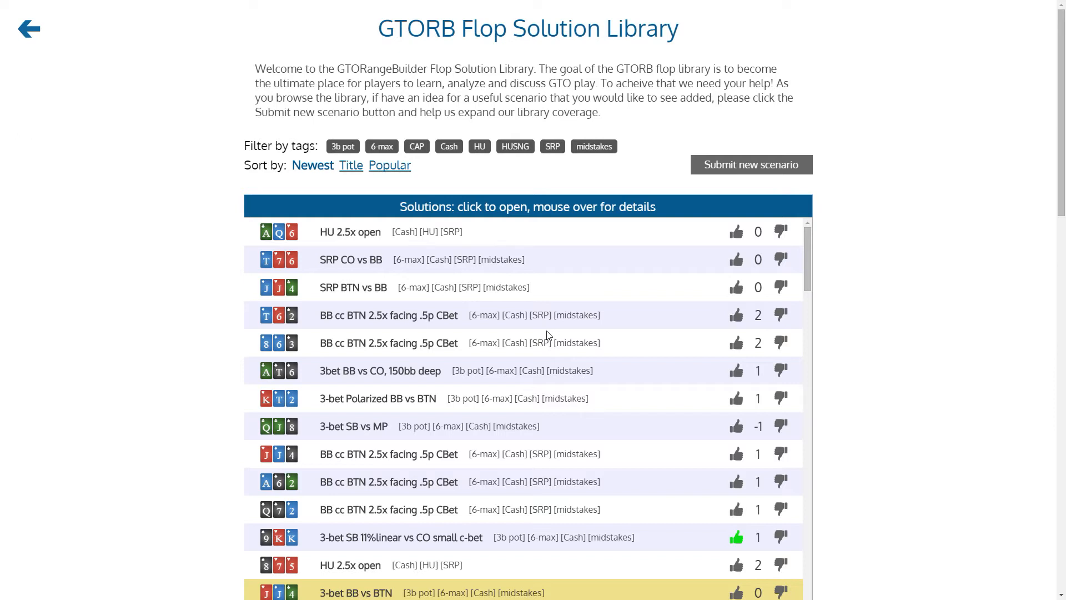
Step: Start another library scenario, customize its game tree and remove the hero's raise to 975 after the villain's 36.3 bet
left_click(750, 168)
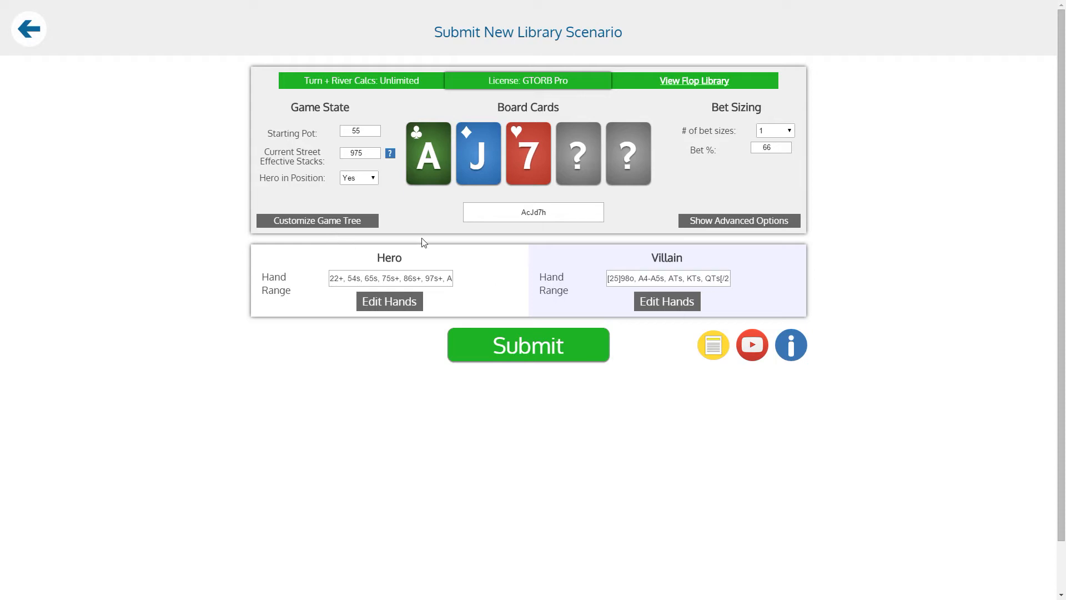
left_click(357, 224)
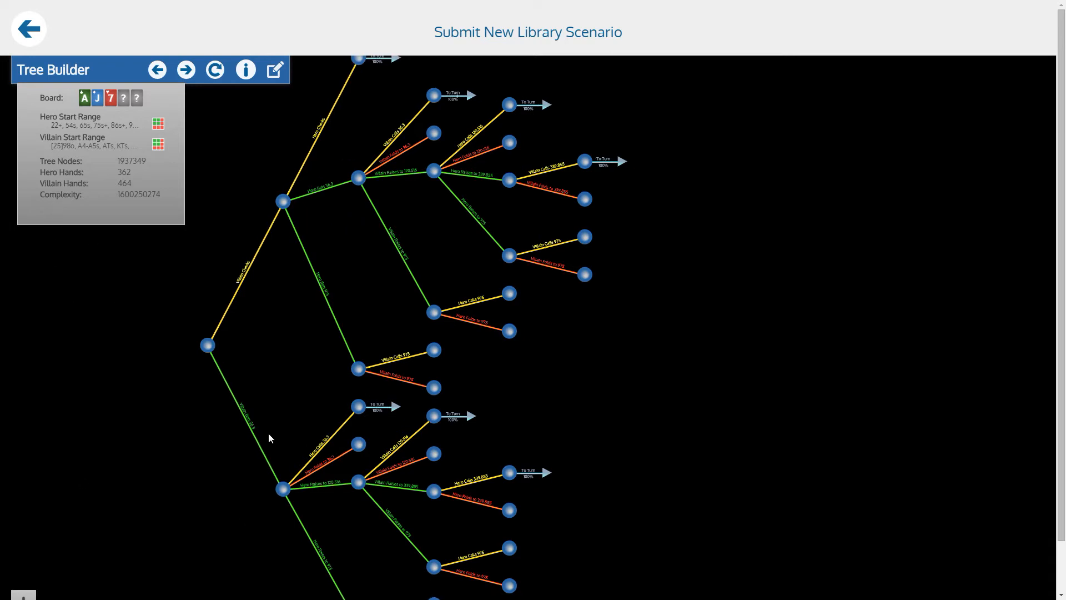
left_click(286, 493)
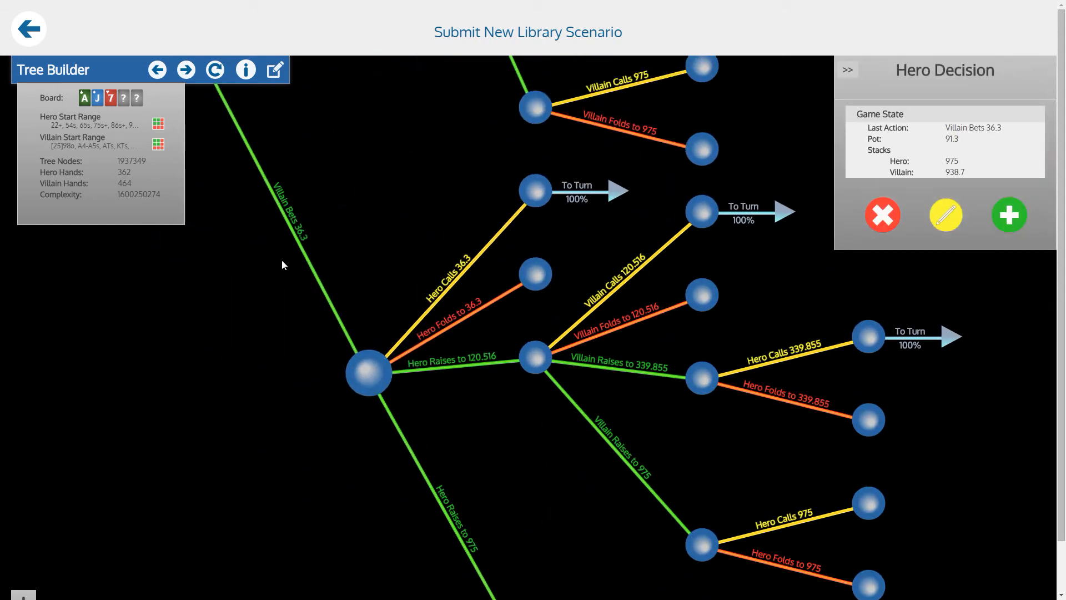
left_click_drag(443, 442, 419, 319)
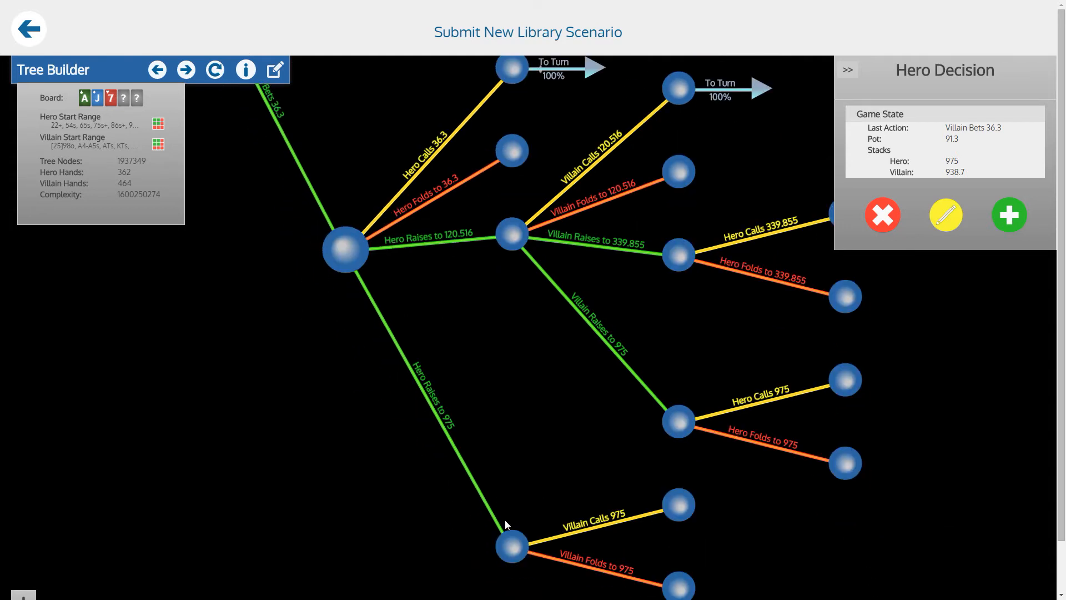
left_click(508, 542)
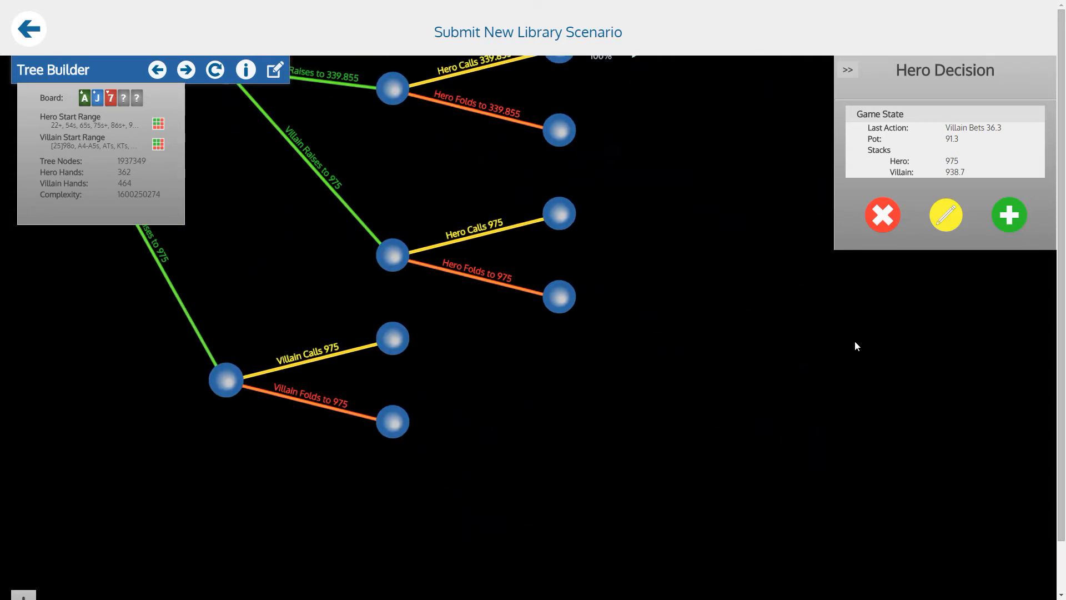
left_click(875, 228)
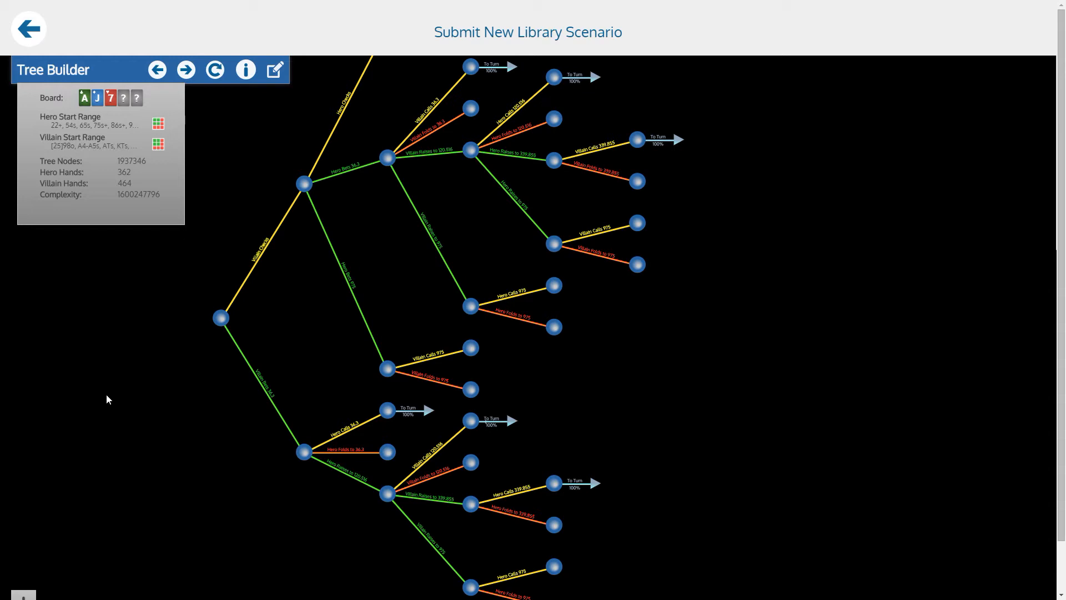
Step: Set the villain's opening flop bet to 91 in the game tree
left_click(303, 450)
left_click_drag(139, 318, 372, 441)
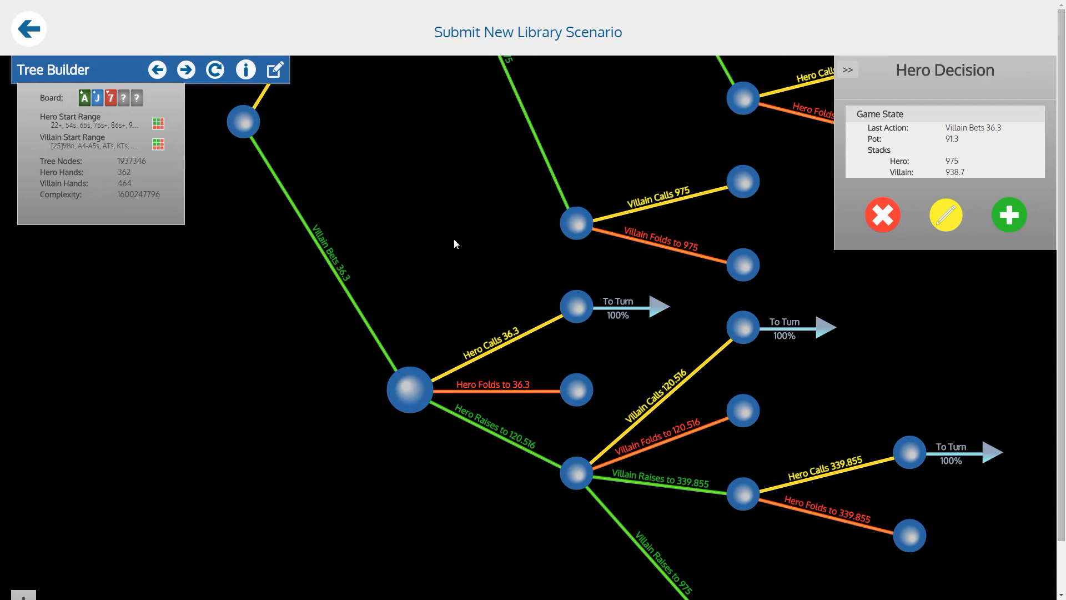
left_click(944, 223)
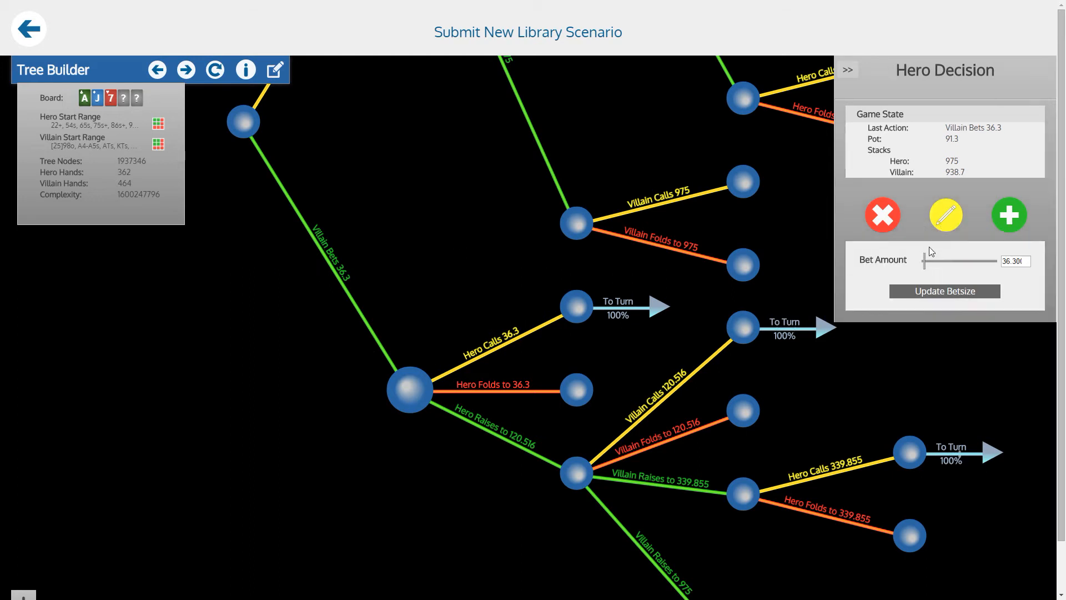
double_click(1004, 262)
type("91")
left_click(911, 293)
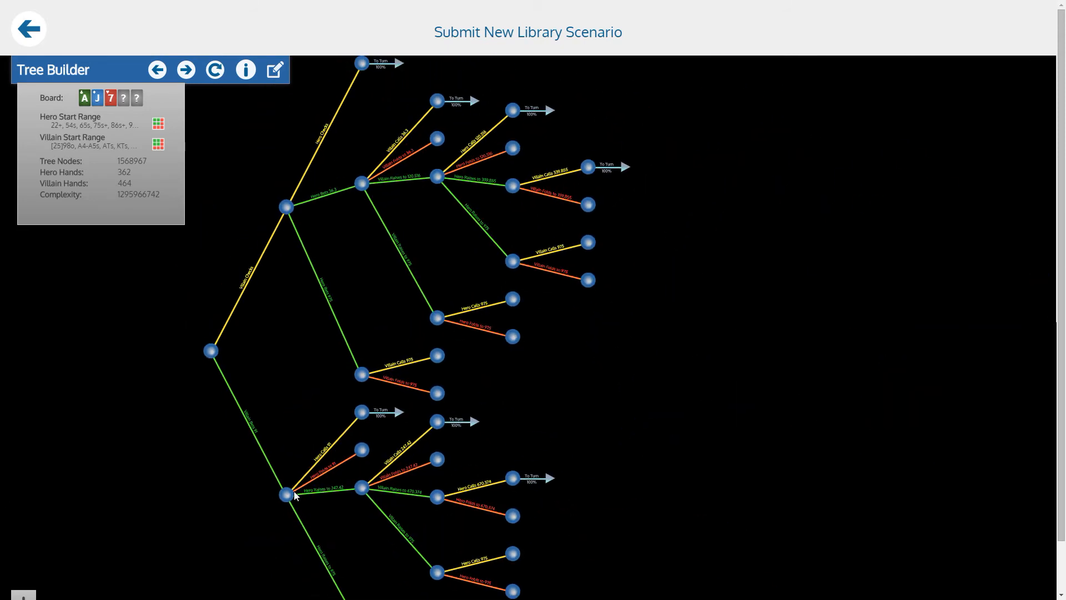
Step: Examine the hero's options after the villain's 91 bet and the tree's complexity value, and return to the scenario setup
left_click(288, 494)
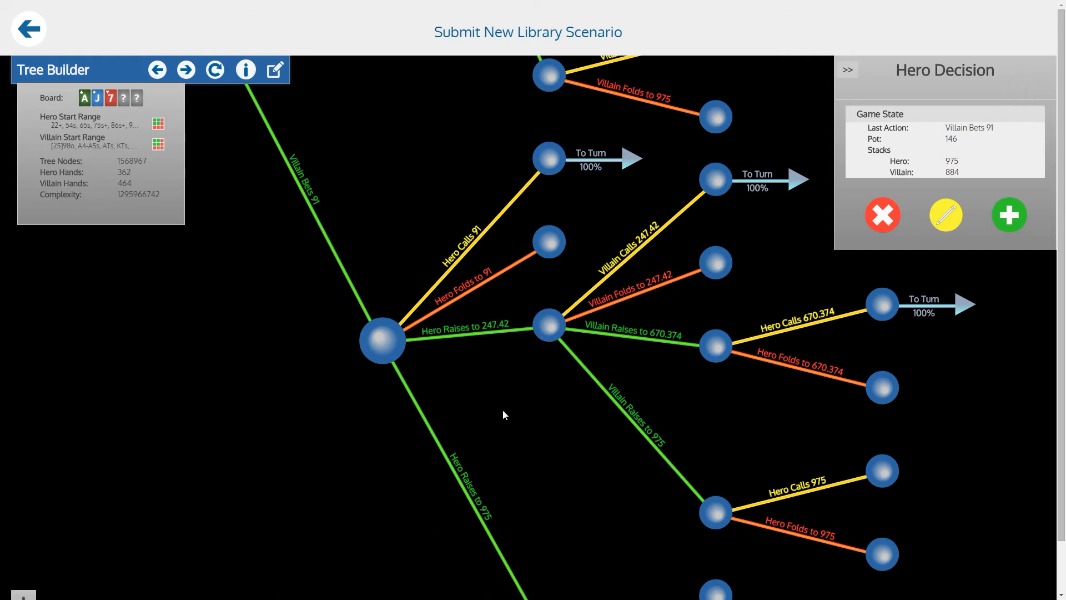
left_click_drag(503, 410, 499, 375)
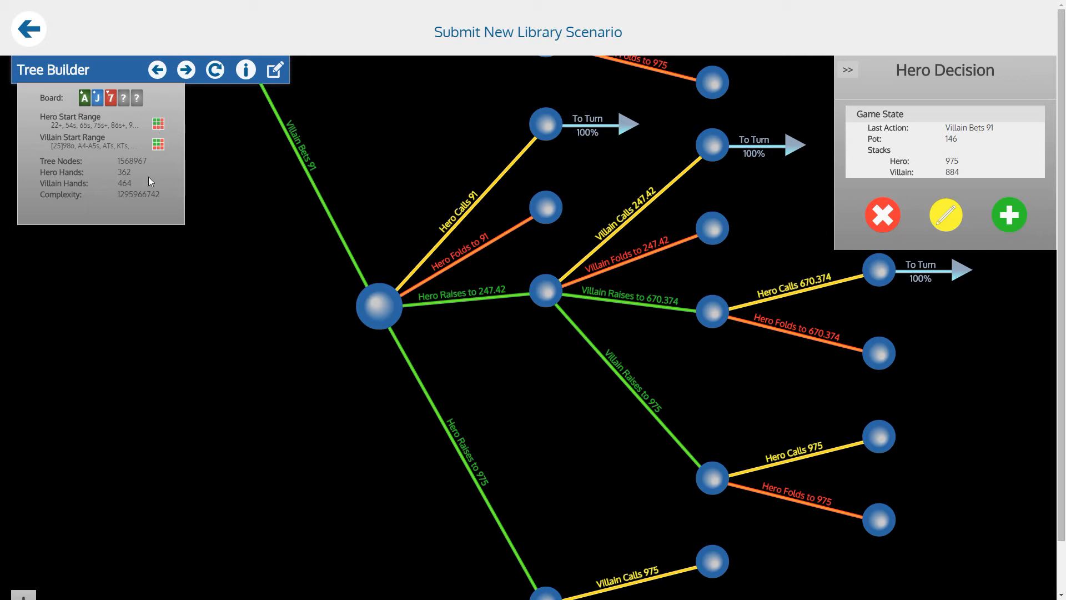
left_click_drag(116, 195, 162, 196)
left_click(165, 195)
left_click(266, 76)
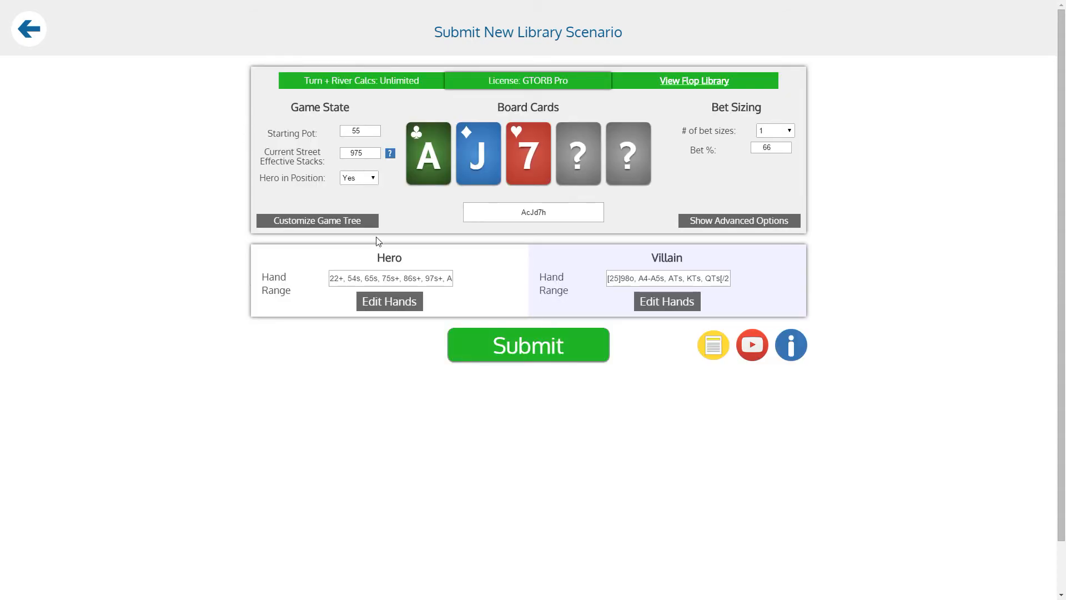
Step: Review the submission details form and the advanced settings, closing both without making changes
left_click(499, 341)
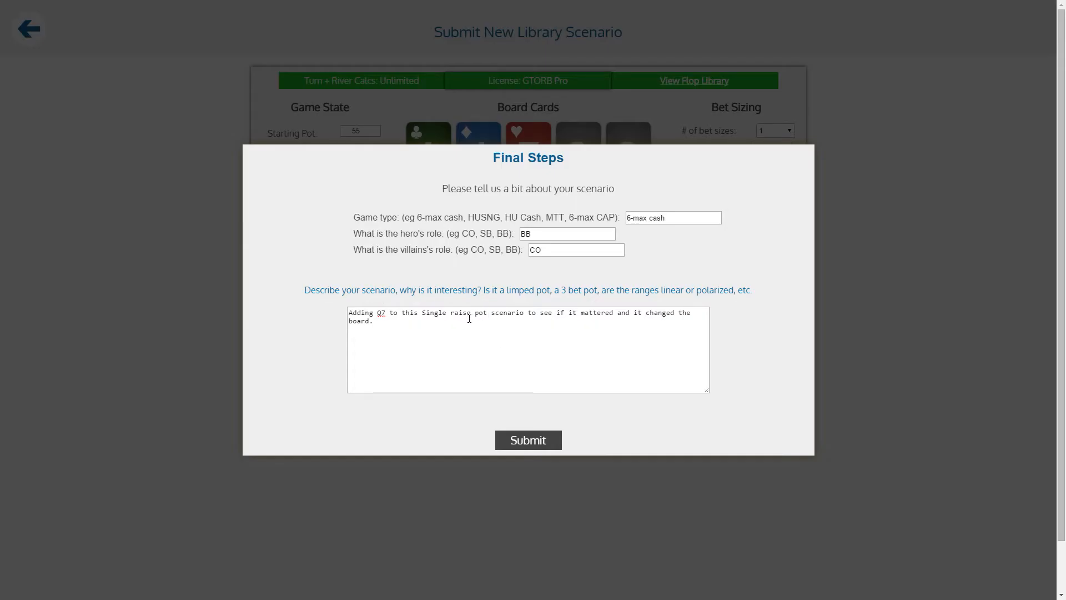
left_click(130, 354)
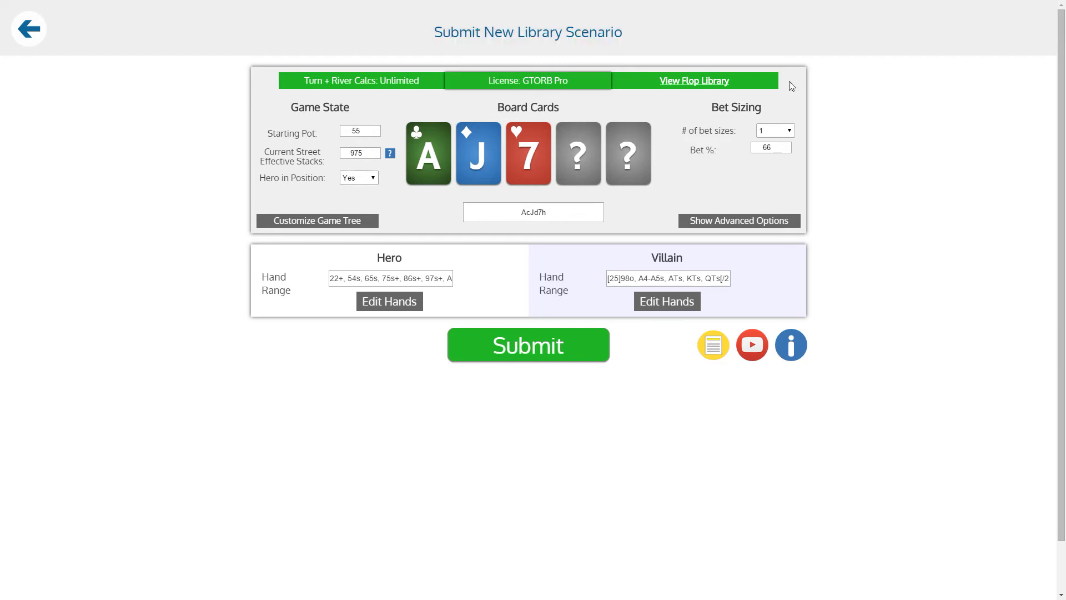
left_click(719, 221)
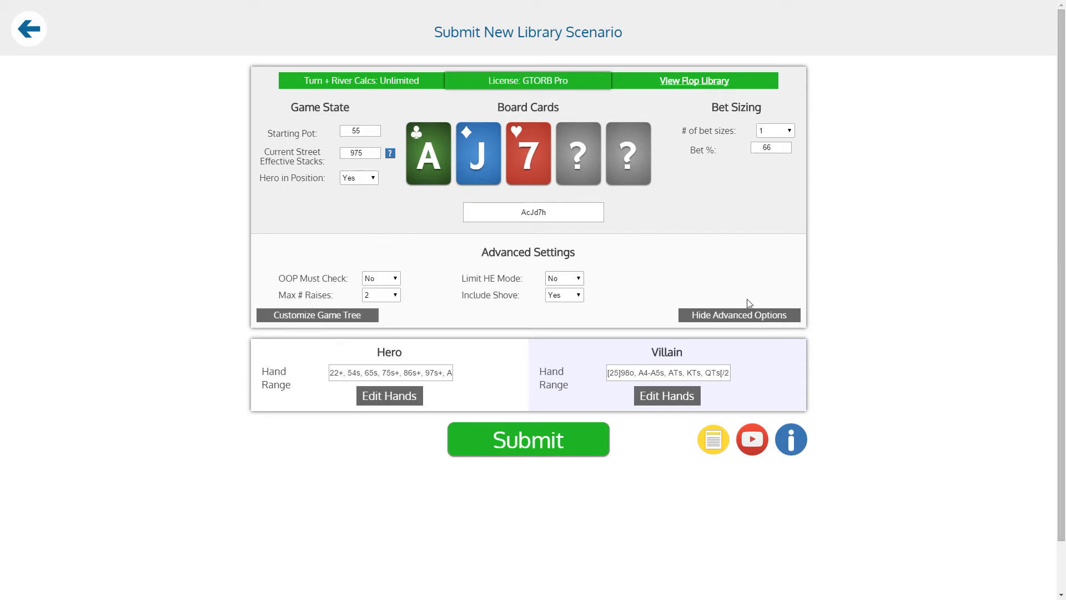
left_click(744, 318)
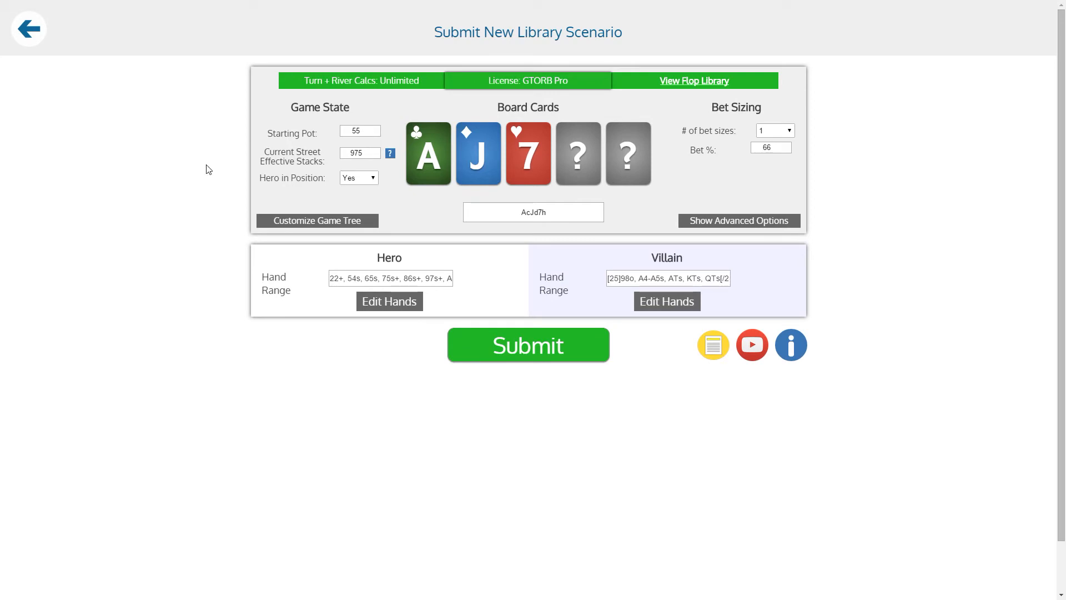
Step: Return to the flop library, start a new scenario submission and clear its board cards
left_click(25, 41)
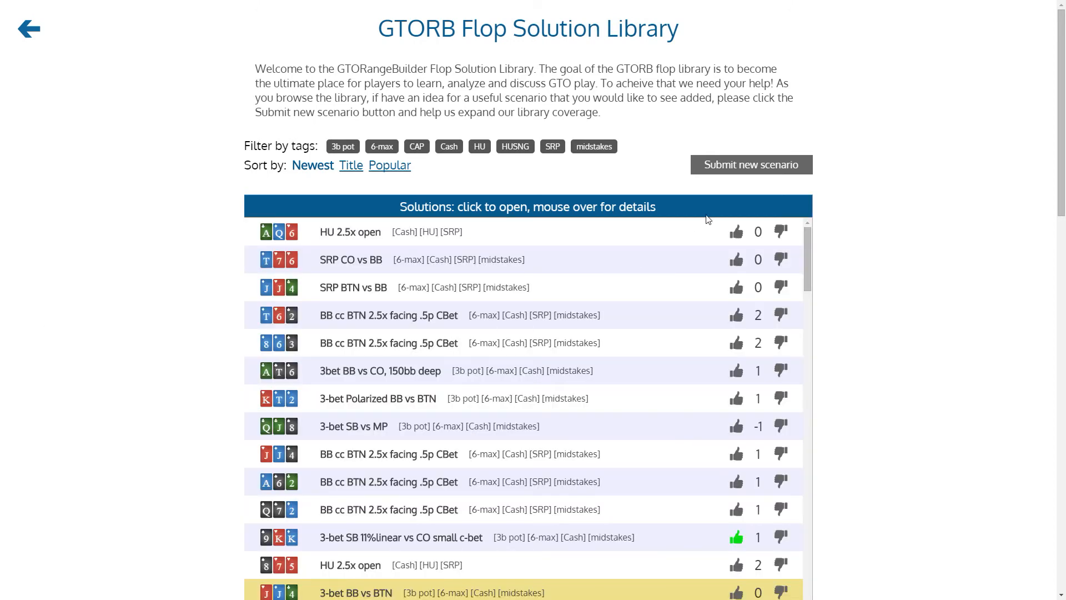
left_click(770, 169)
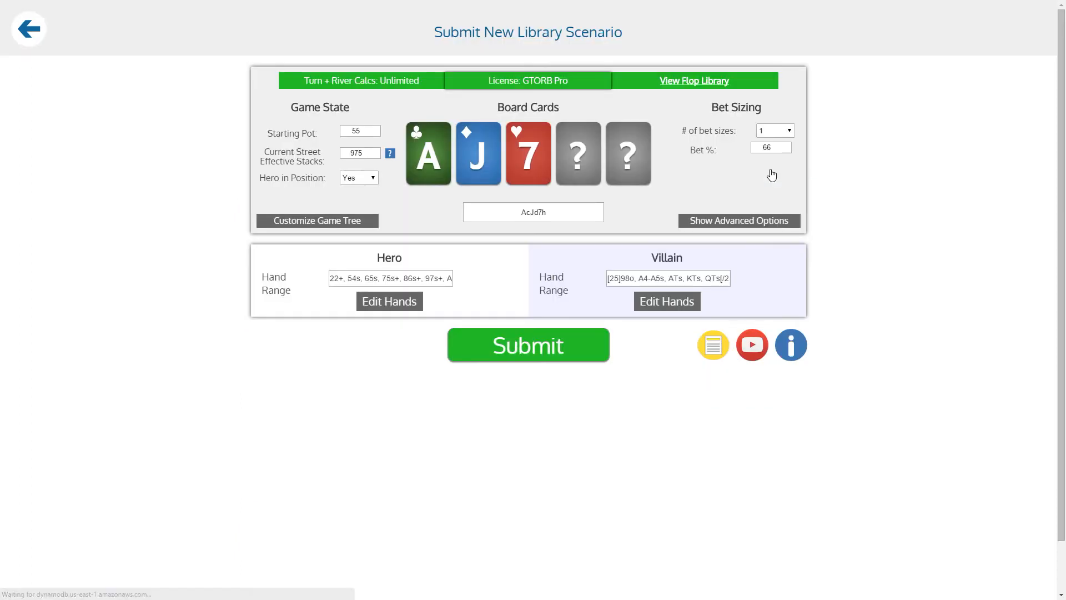
left_click(368, 153)
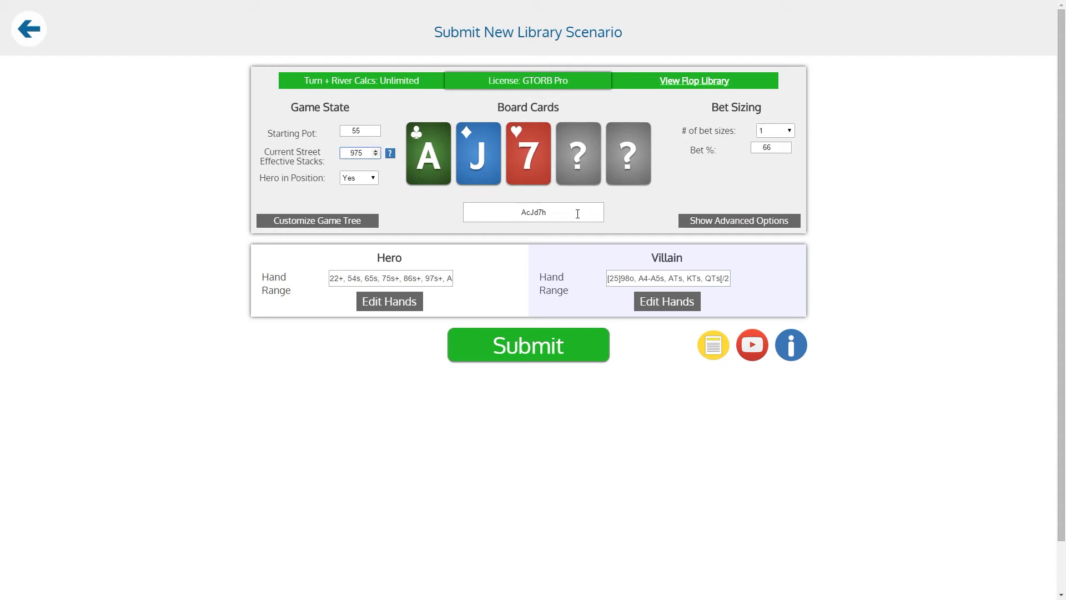
double_click(533, 212)
key("BackSpace")
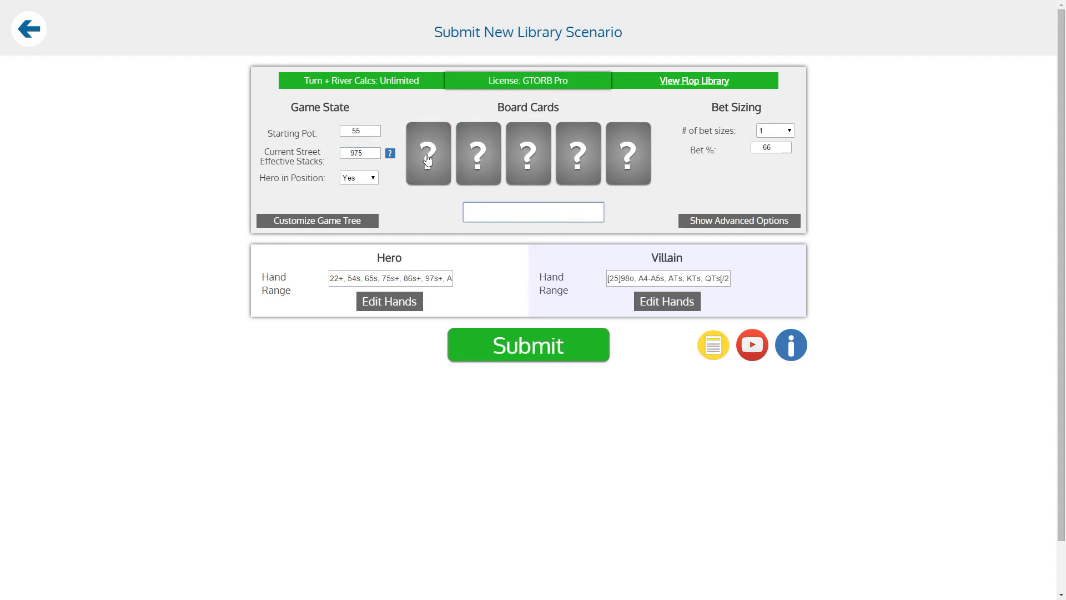
Step: Set the starting pot to 500 and the current street effective stacks to 2000, accepting the game tree reset
left_click(365, 132)
key("BackSpace")
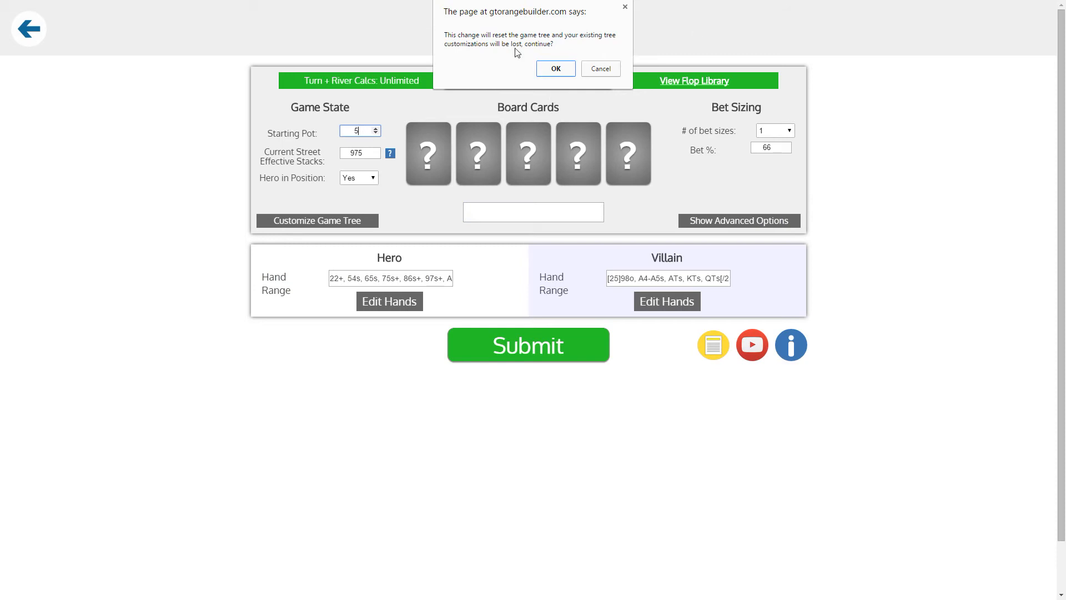
left_click(555, 69)
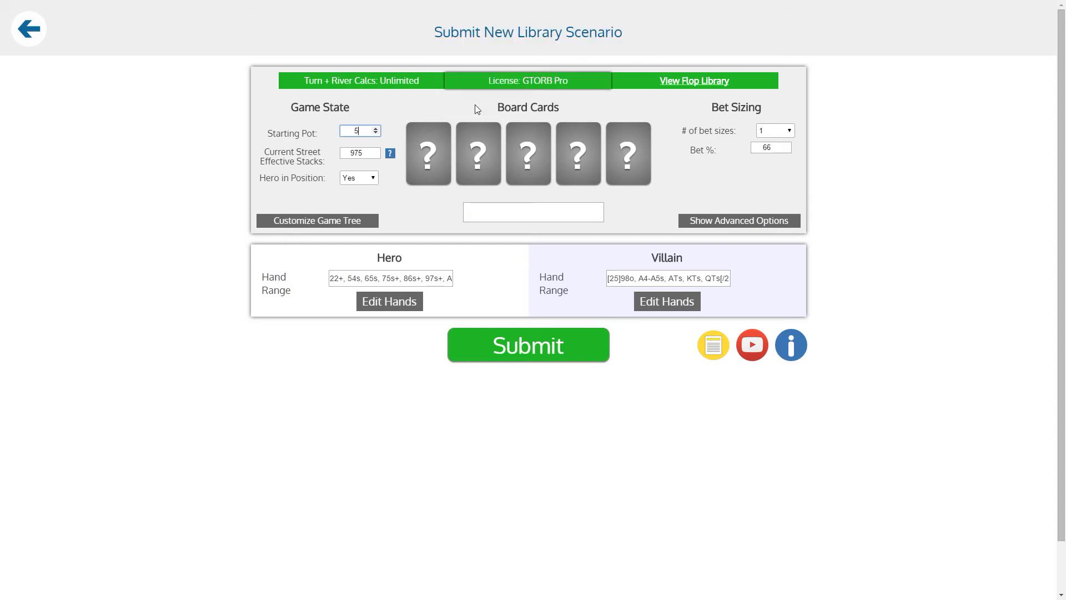
type("00")
key("Tab")
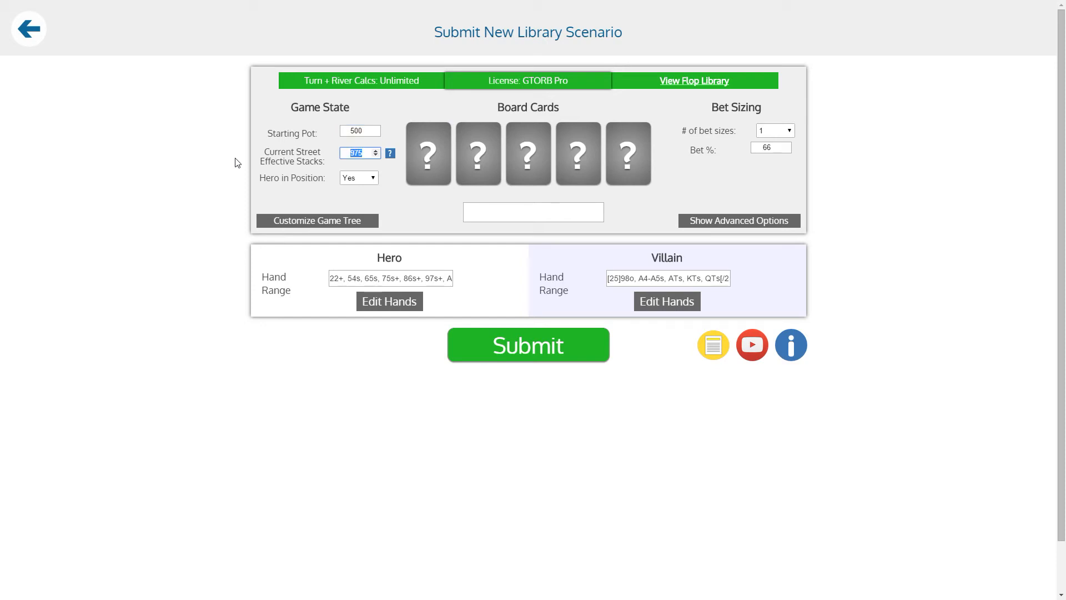
type("2000")
Step: Set the hero's hand range to the top 15.4% of hands
left_click(373, 307)
left_click(307, 497)
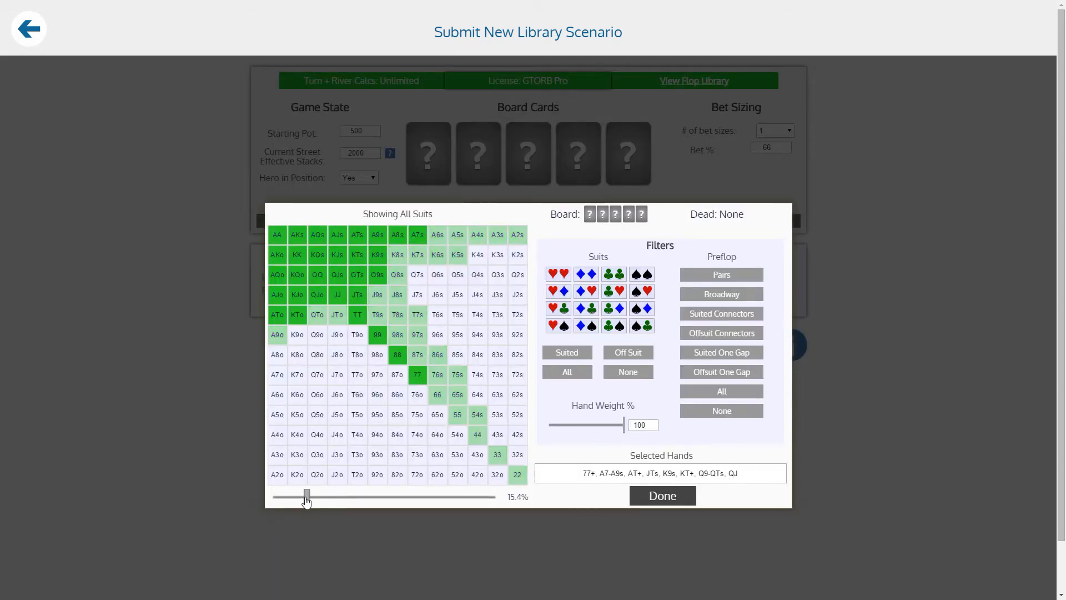
left_click(692, 505)
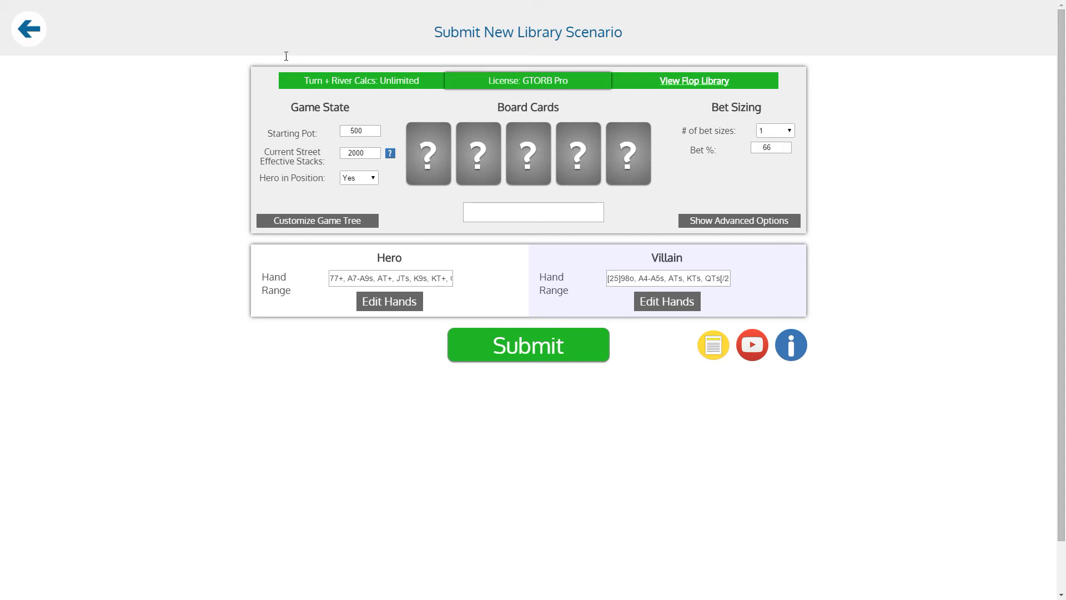
Step: Leave the library submission for the Equilibrium Solver and set the board cards to 8h 5s 6d Qs Ks
left_click(34, 30)
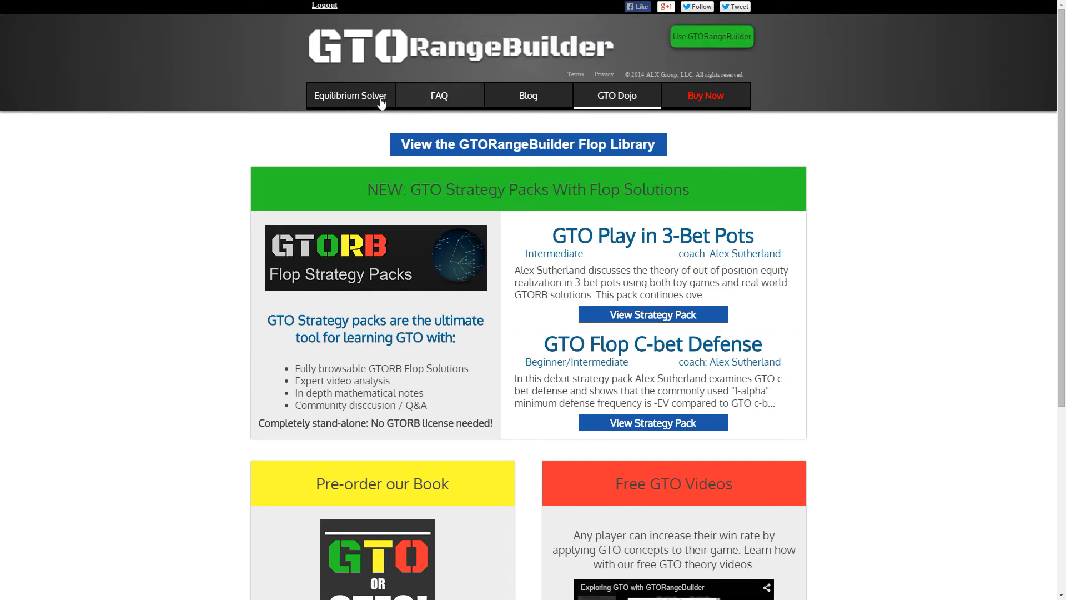
left_click(350, 96)
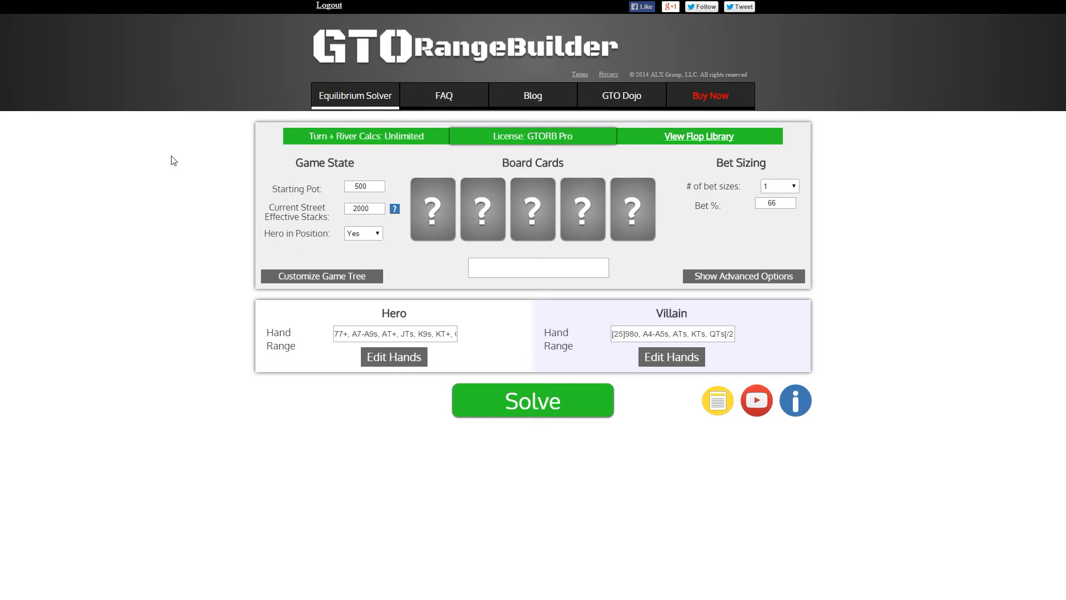
left_click(561, 232)
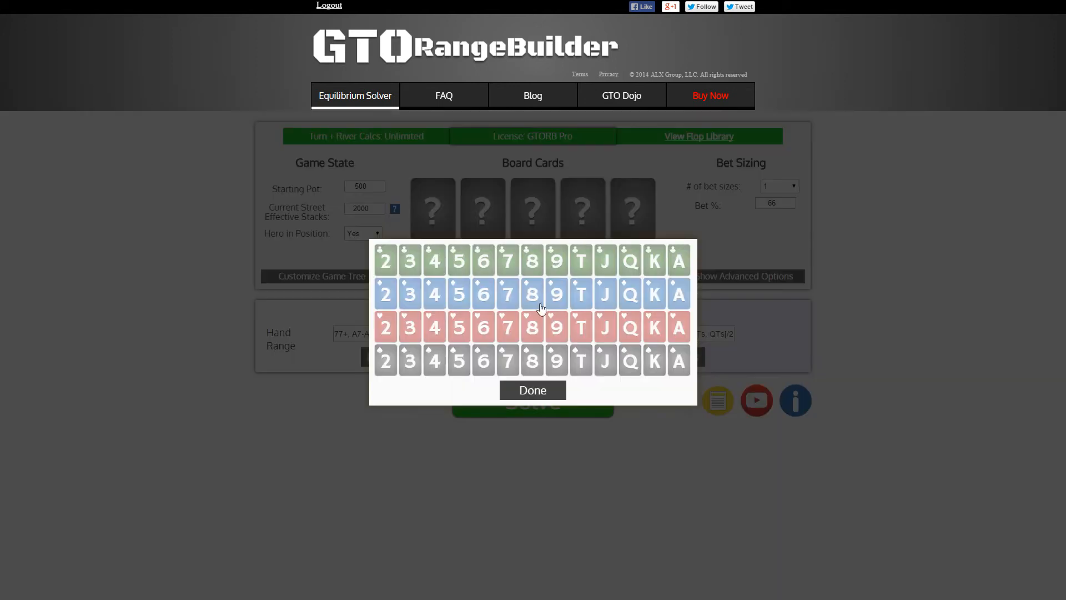
left_click(532, 326)
left_click(459, 360)
left_click(483, 293)
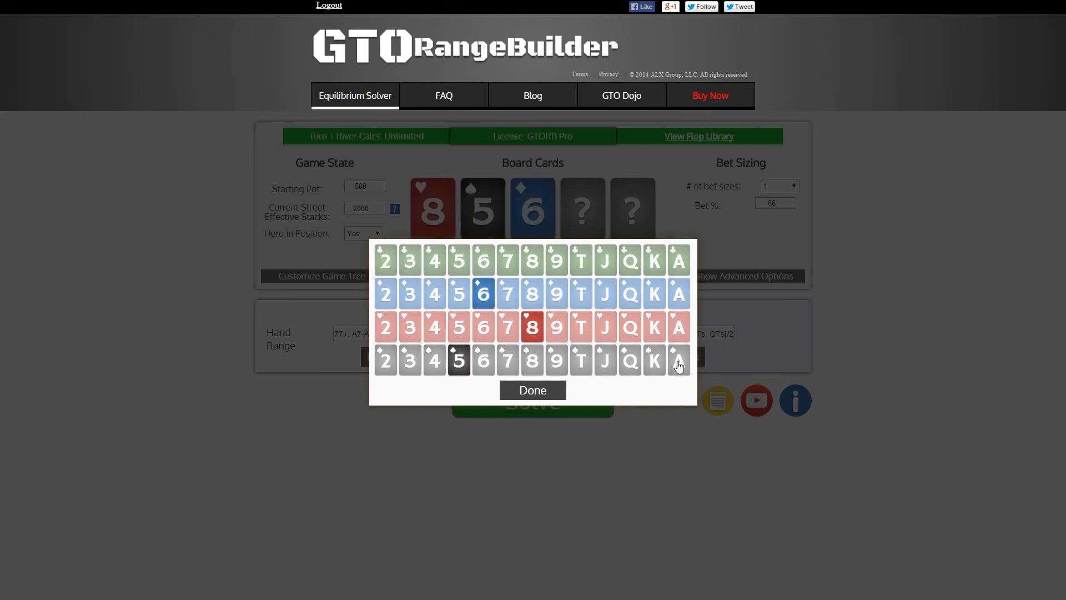
left_click(631, 361)
left_click(654, 361)
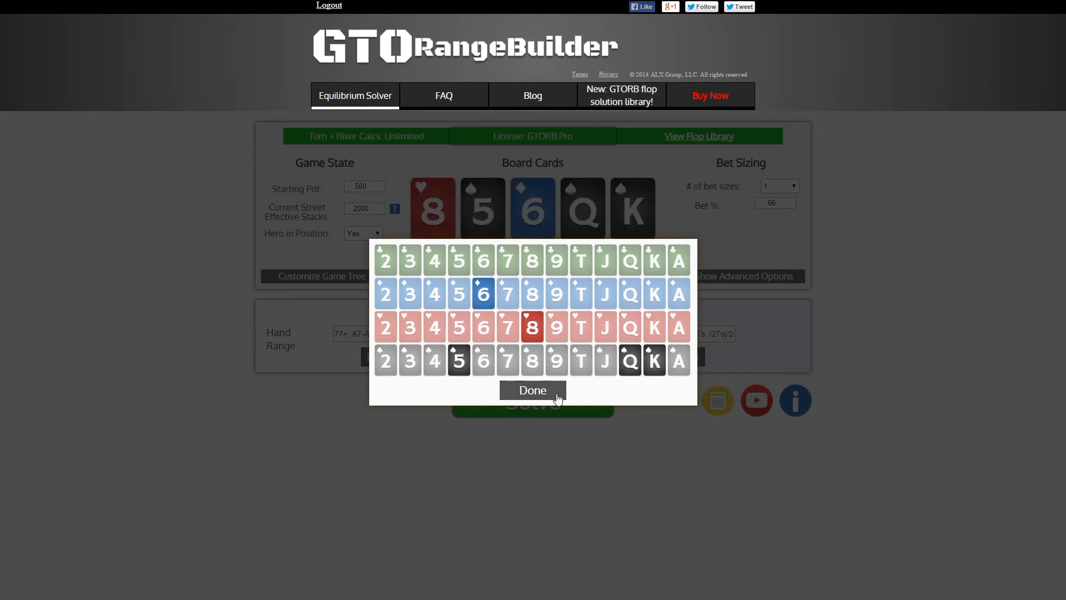
left_click(558, 391)
Step: Review the hero's and villain's hand ranges without changing them
left_click(388, 357)
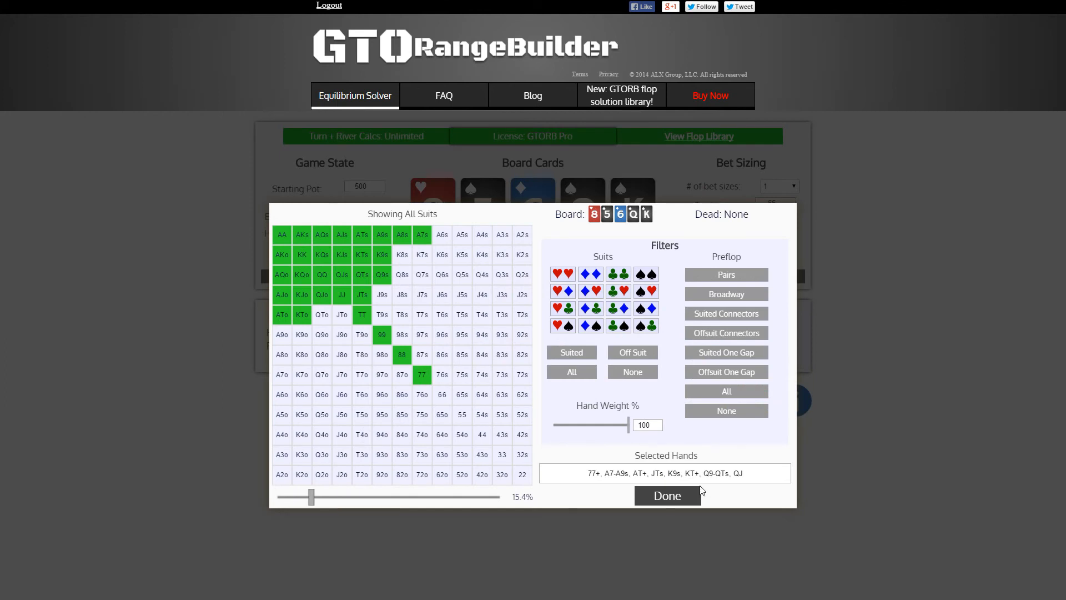
left_click(669, 496)
left_click(672, 357)
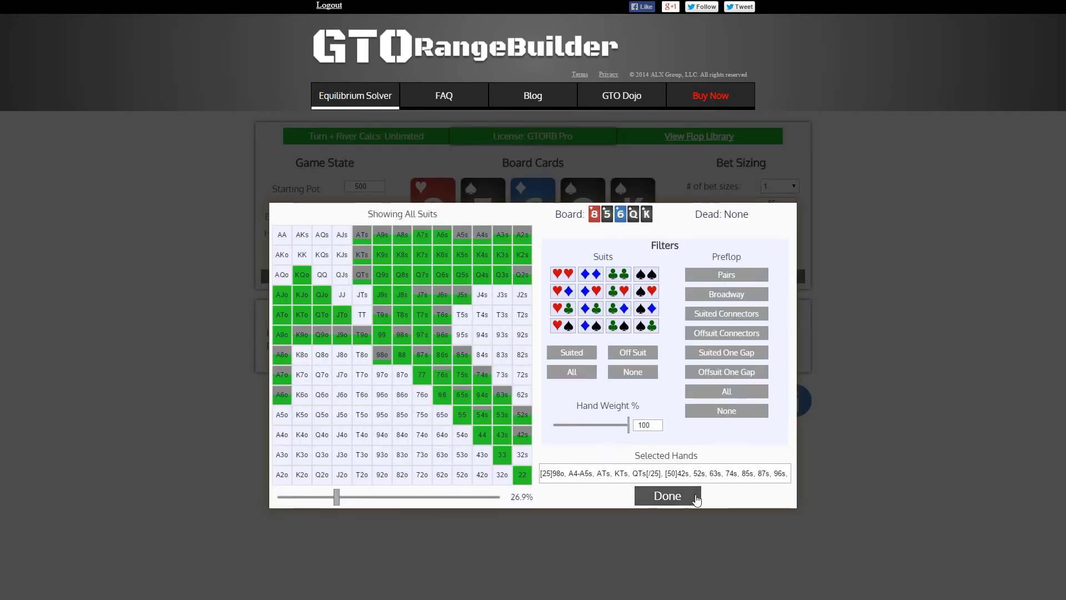
left_click(653, 496)
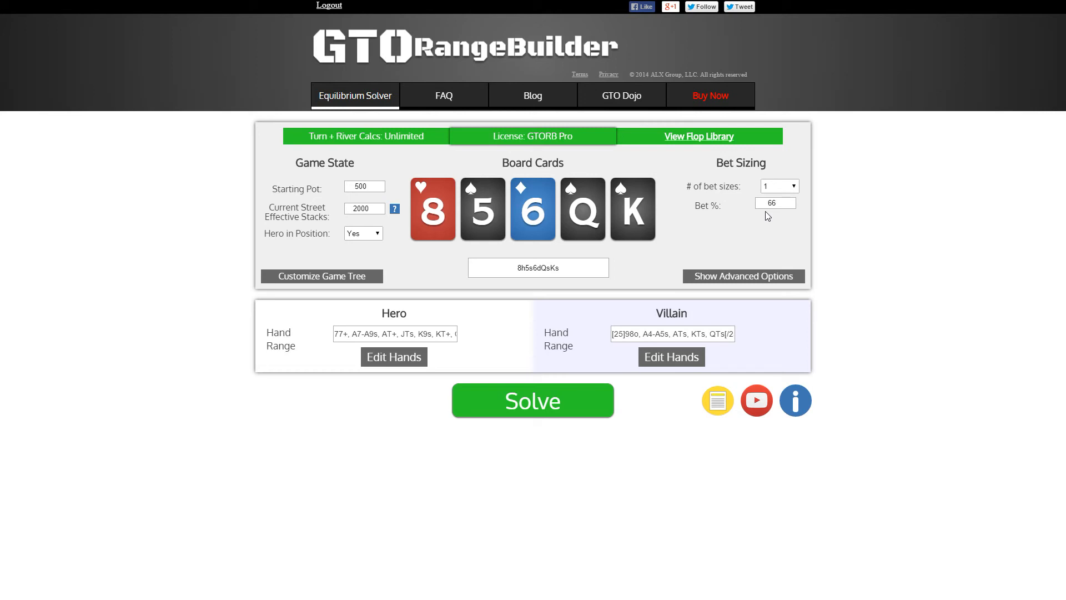
Step: Configure three bet sizes of 33%, 66% and 100%
left_click(777, 186)
left_click(777, 223)
key("3")
key("Tab")
type("3")
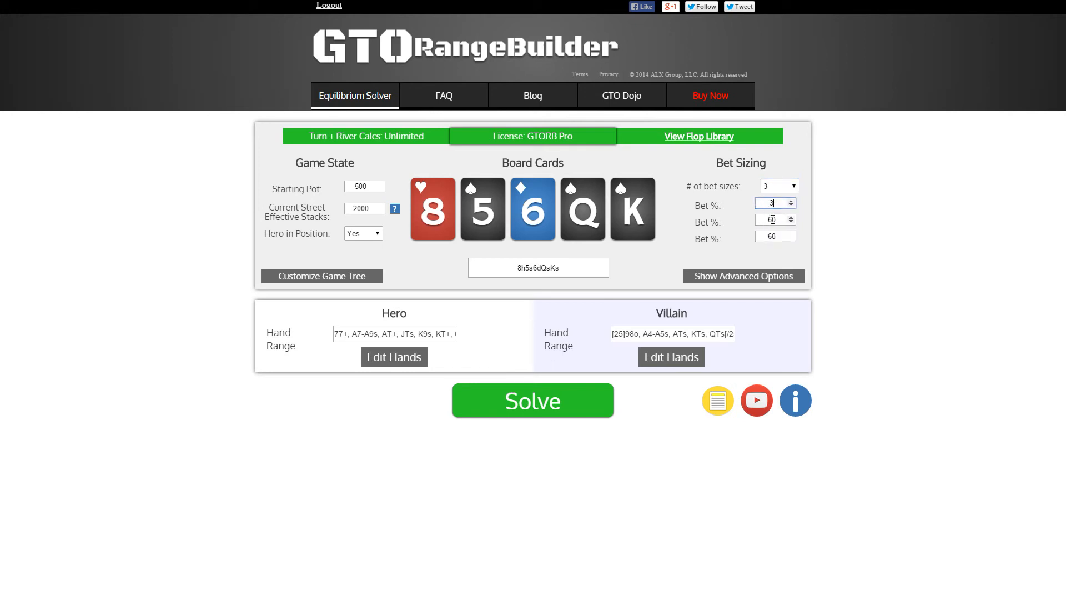
type("3")
left_click(773, 219)
key("BackSpace")
type("6")
left_click(774, 236)
key("BackSpace")
key("BackSpace")
type("100")
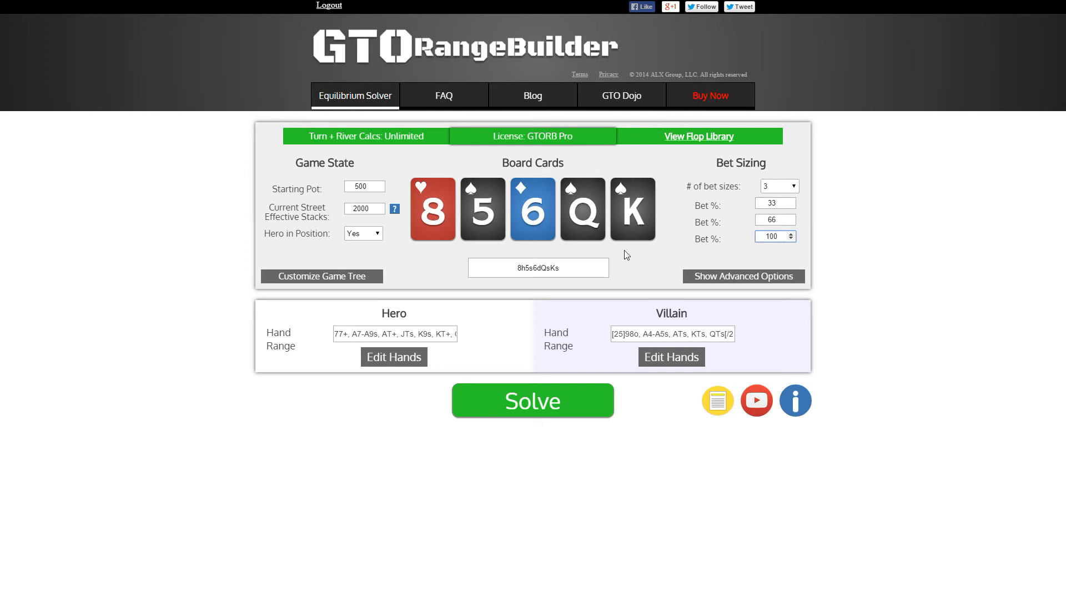
Step: Set the current street effective stacks to 9500 and solve the scenario
left_click(354, 208)
type("9")
key("Delete")
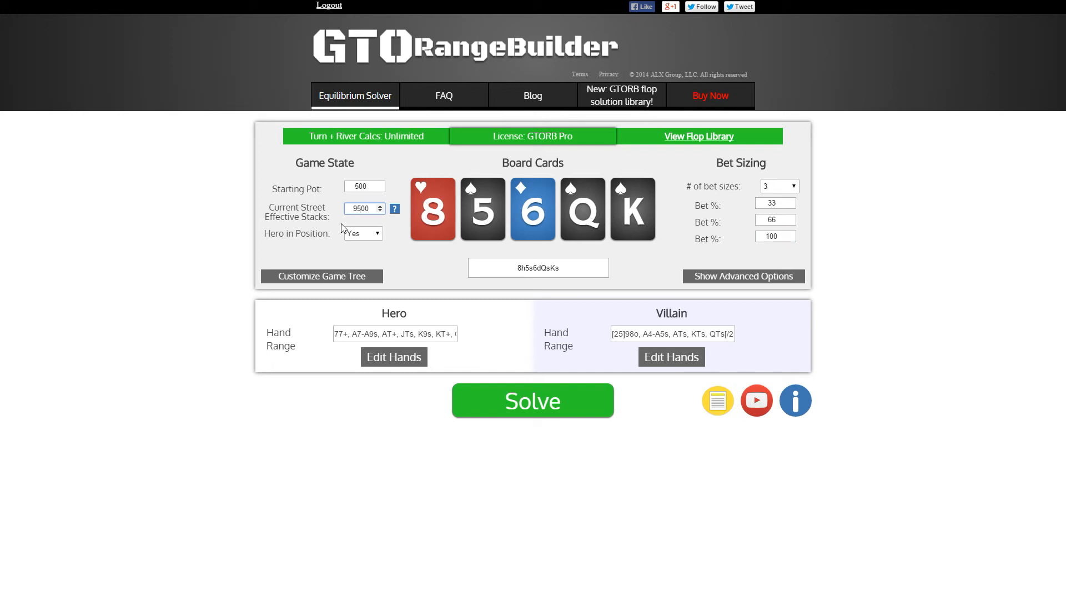
left_click(520, 408)
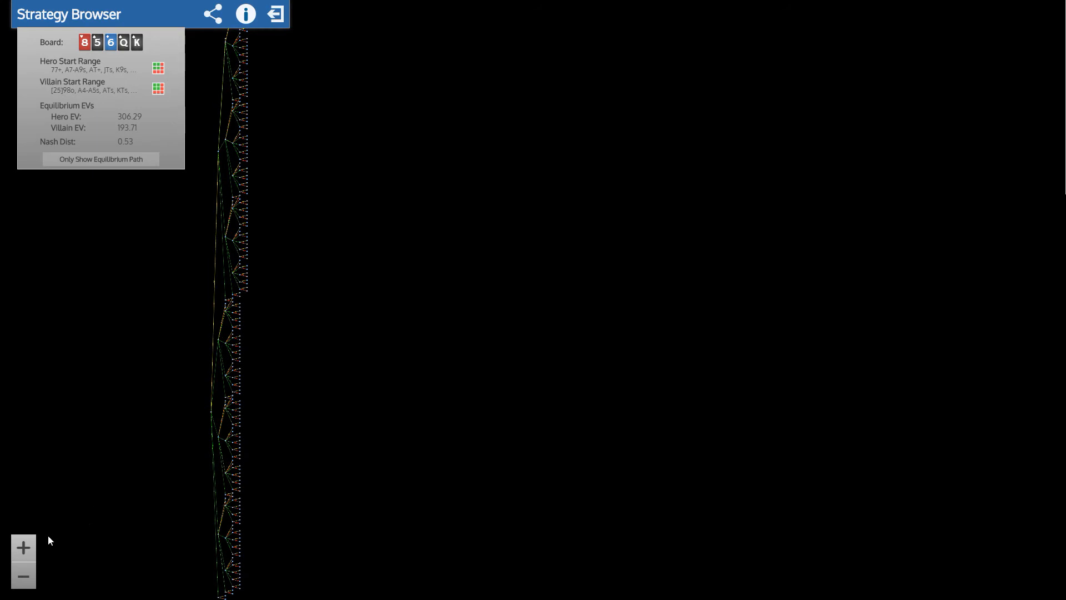
Step: Examine the hero's GTO strategy and ranges after the villain's 165 bet in the solved tree, and return to the solver setup
left_click(23, 549)
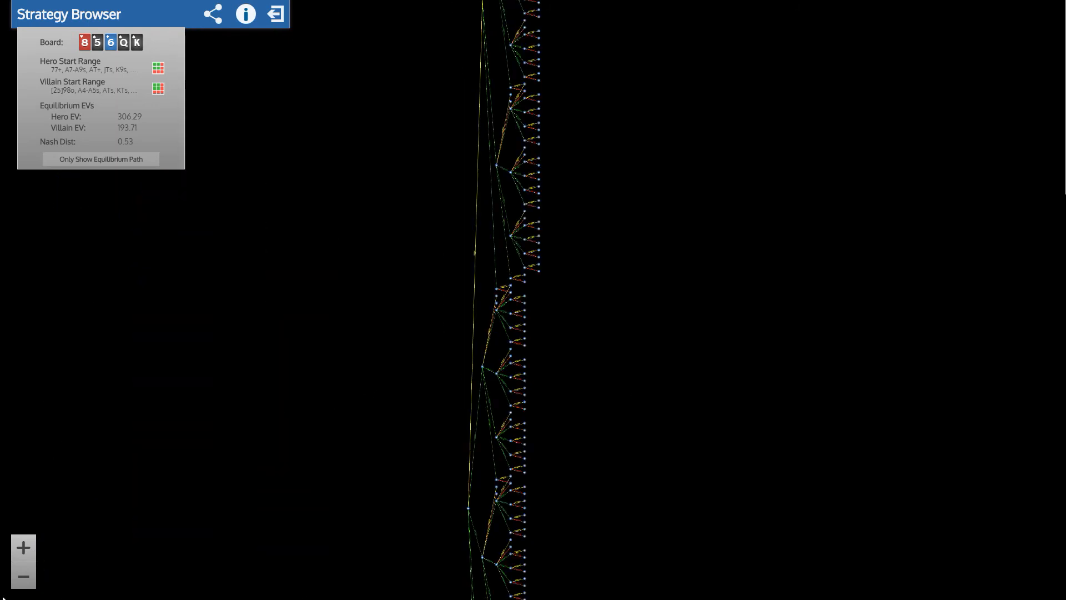
left_click(23, 553)
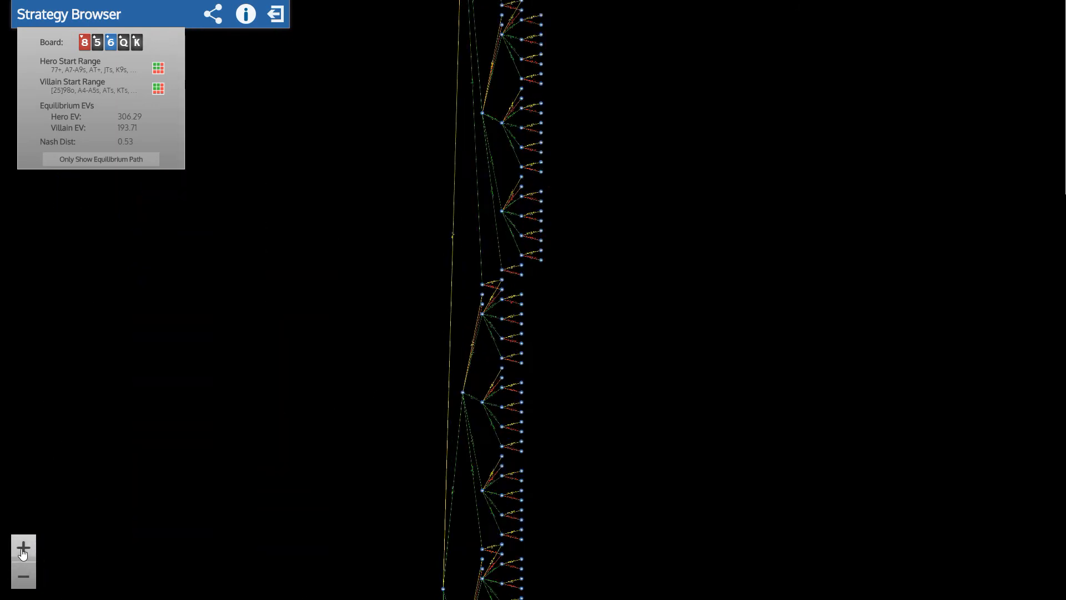
left_click(23, 553)
left_click(23, 552)
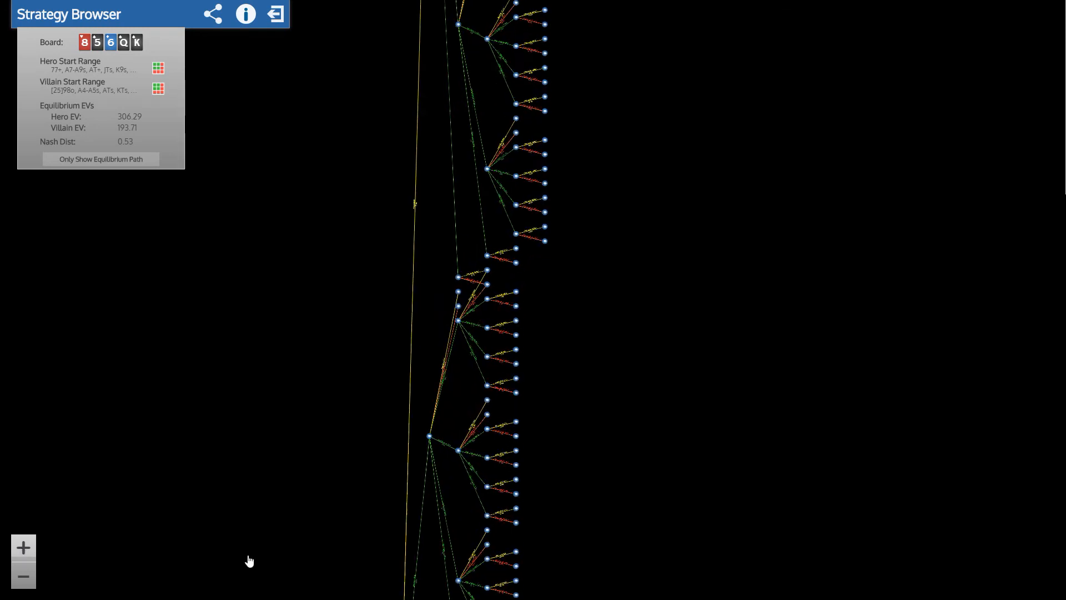
left_click_drag(425, 470, 432, 445)
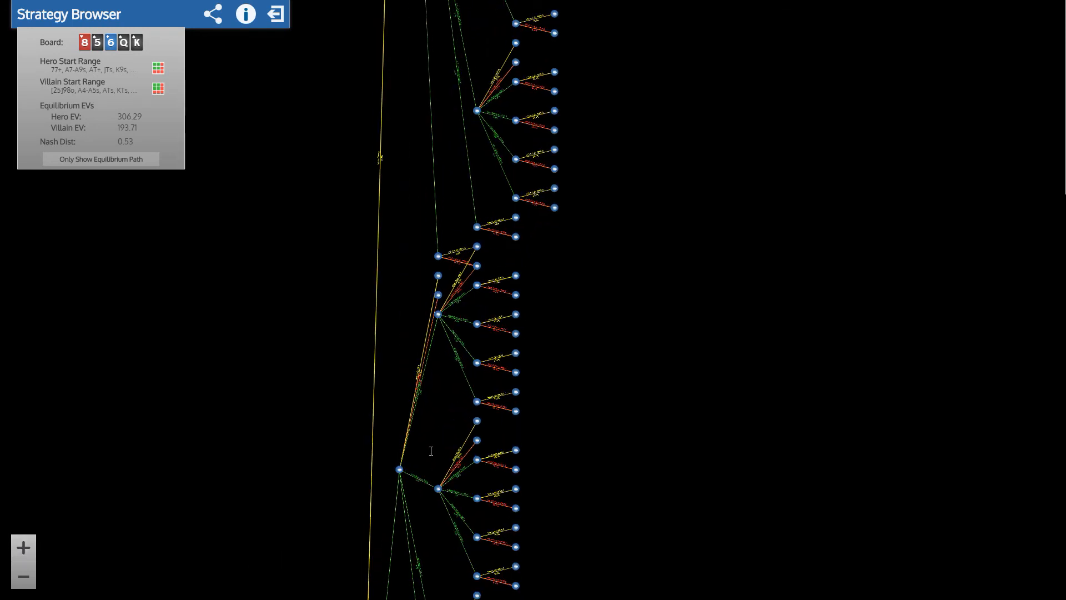
left_click(401, 459)
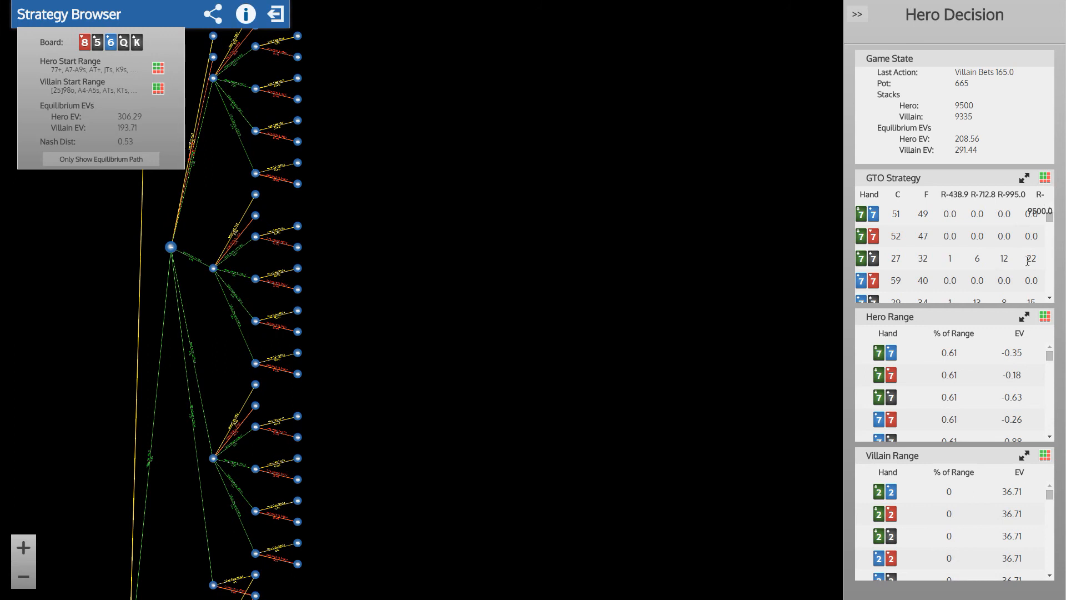
key("F11")
left_click(859, 15)
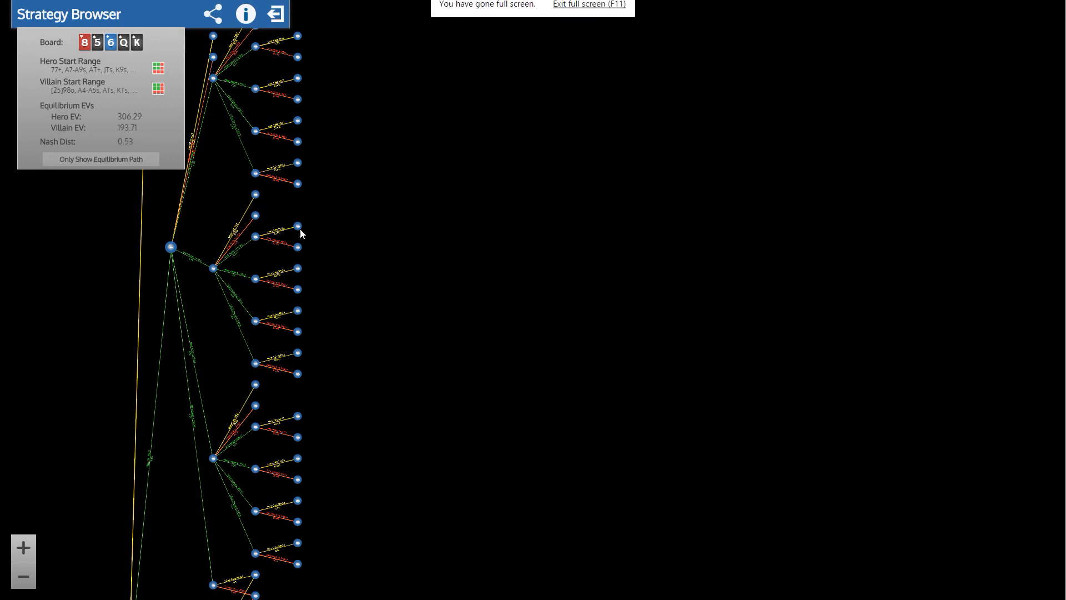
left_click(275, 14)
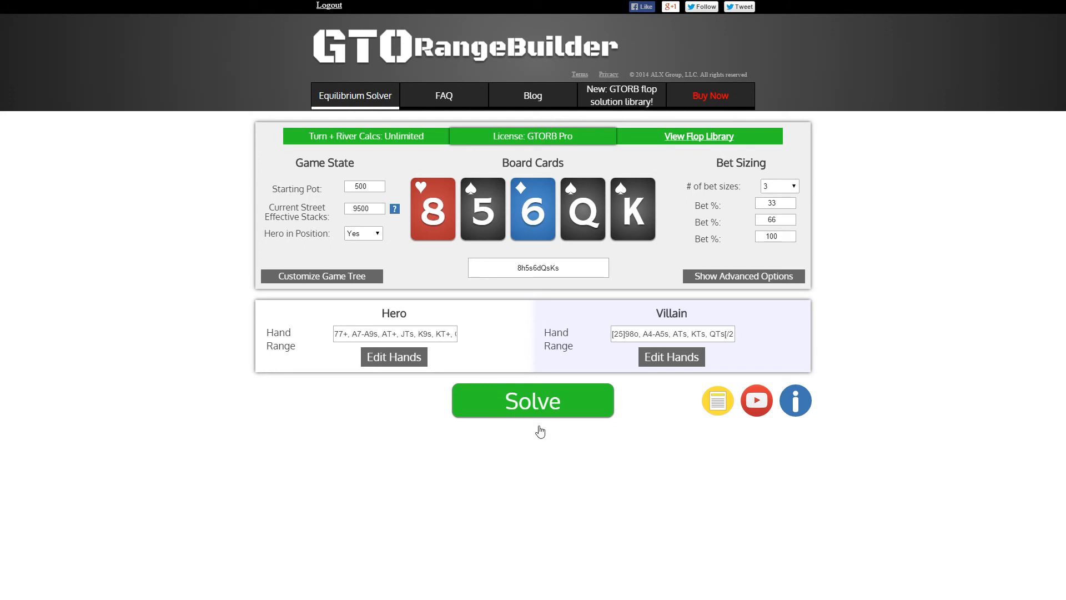
Step: Reopen the solution to view only its equilibrium path, and return to the solver setup
left_click(527, 409)
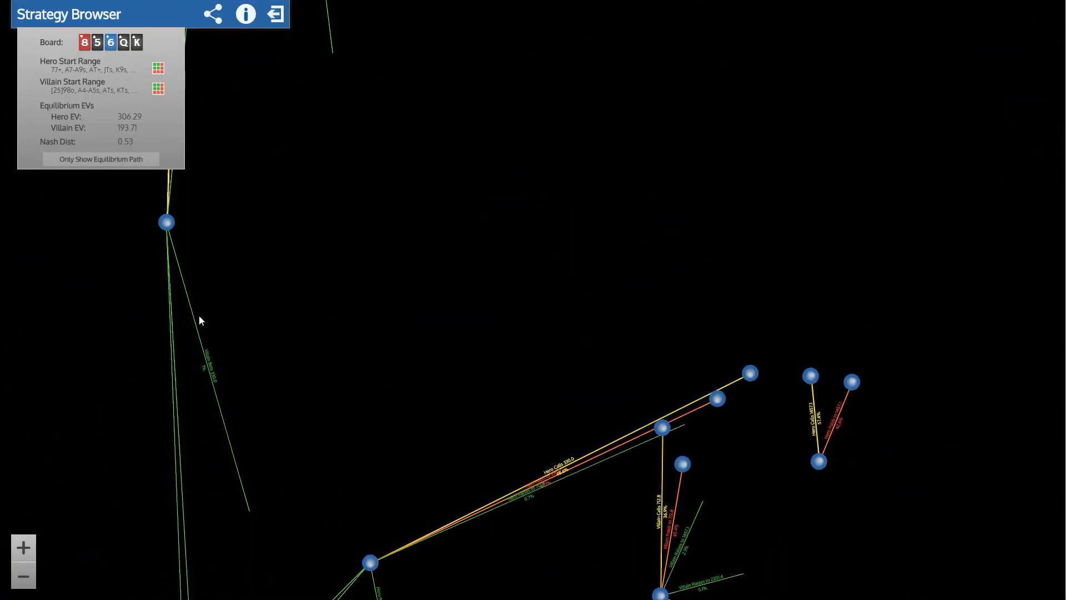
left_click(101, 159)
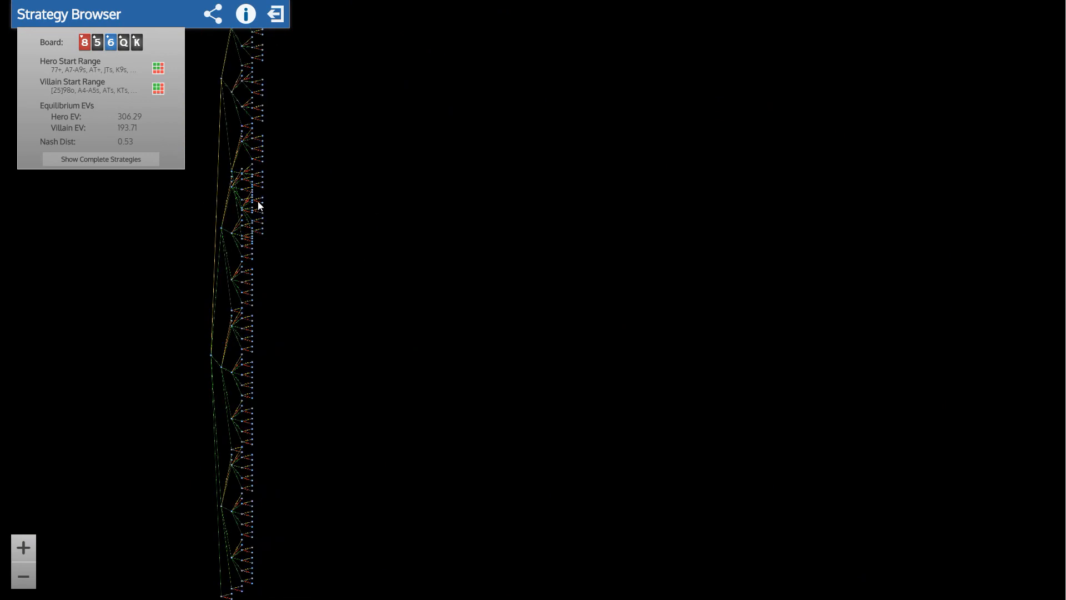
key("F11")
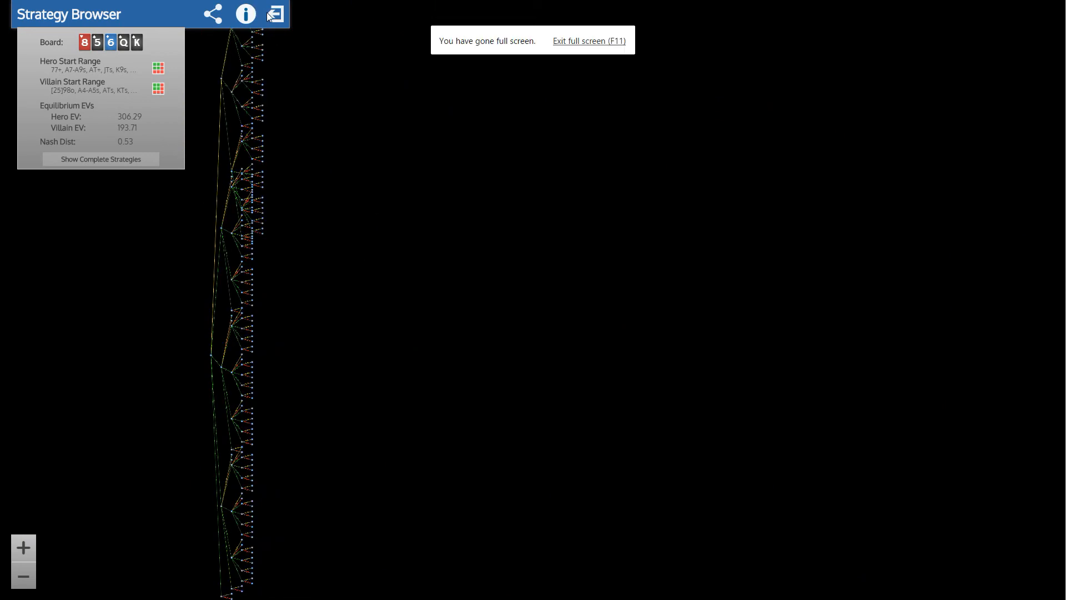
left_click(276, 18)
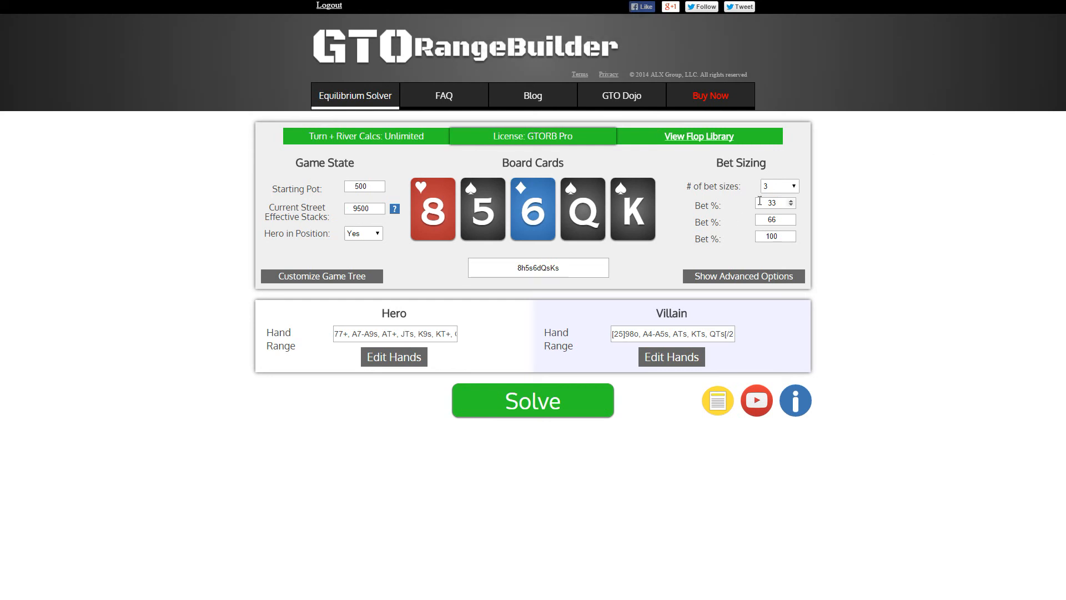
Step: Reduce the bet sizing to a single bet size of 66%
left_click(777, 186)
left_click(776, 200)
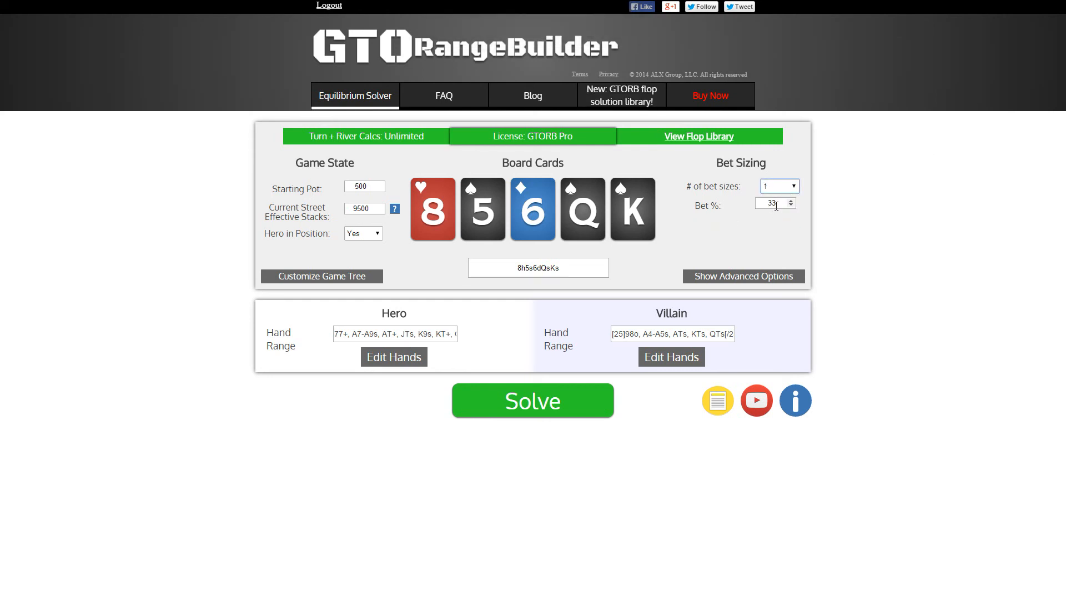
left_click_drag(776, 205, 753, 211)
Step: Add a hero raise to 2000 after the villain's 330 bet in the game tree, and return to the solver setup
left_click(377, 278)
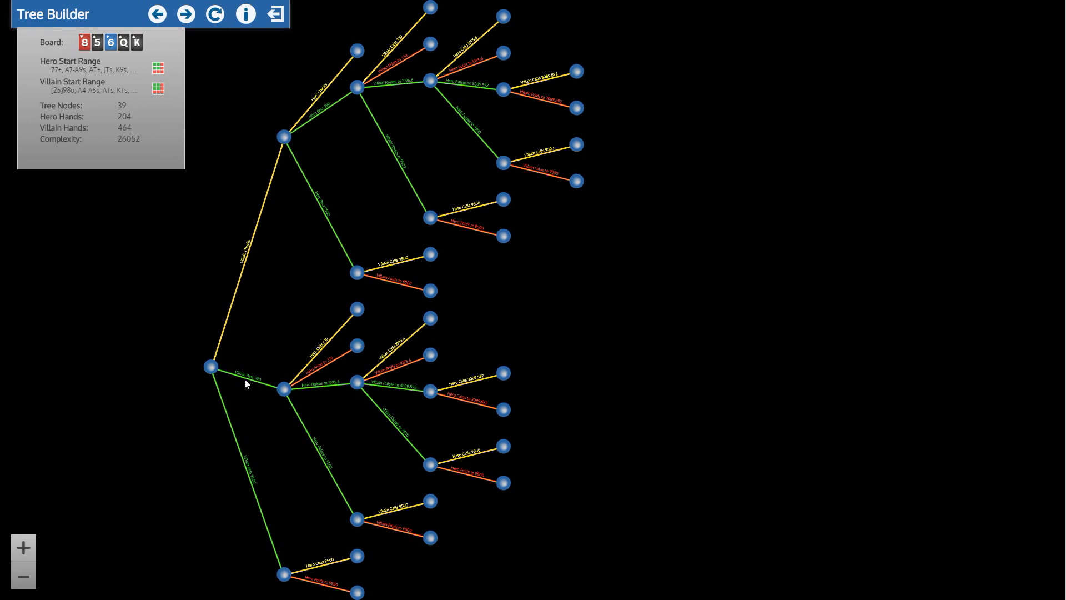
left_click(285, 392)
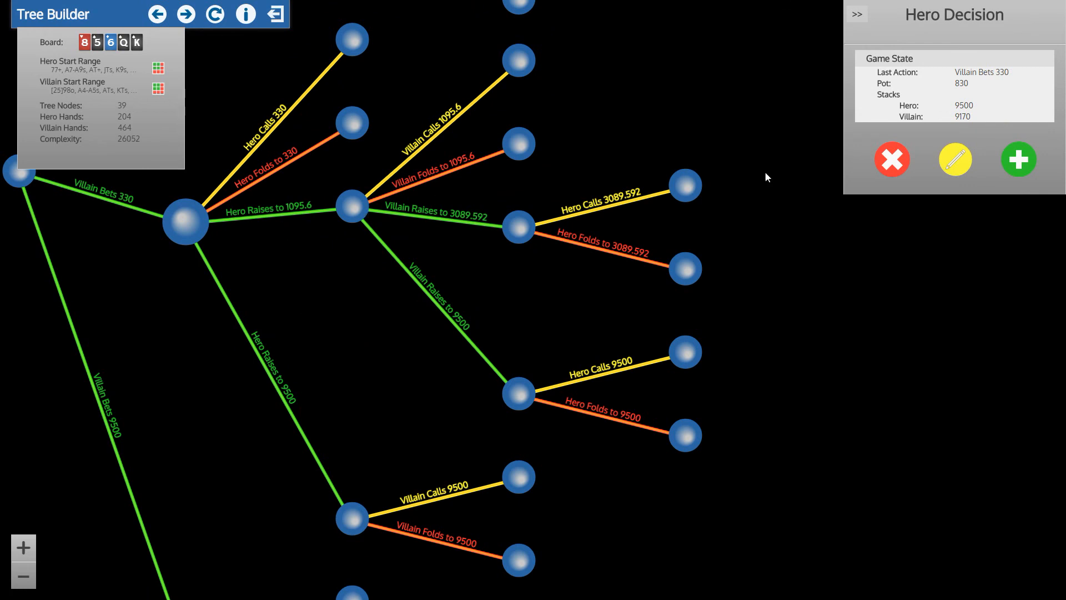
left_click(1021, 161)
left_click(1028, 210)
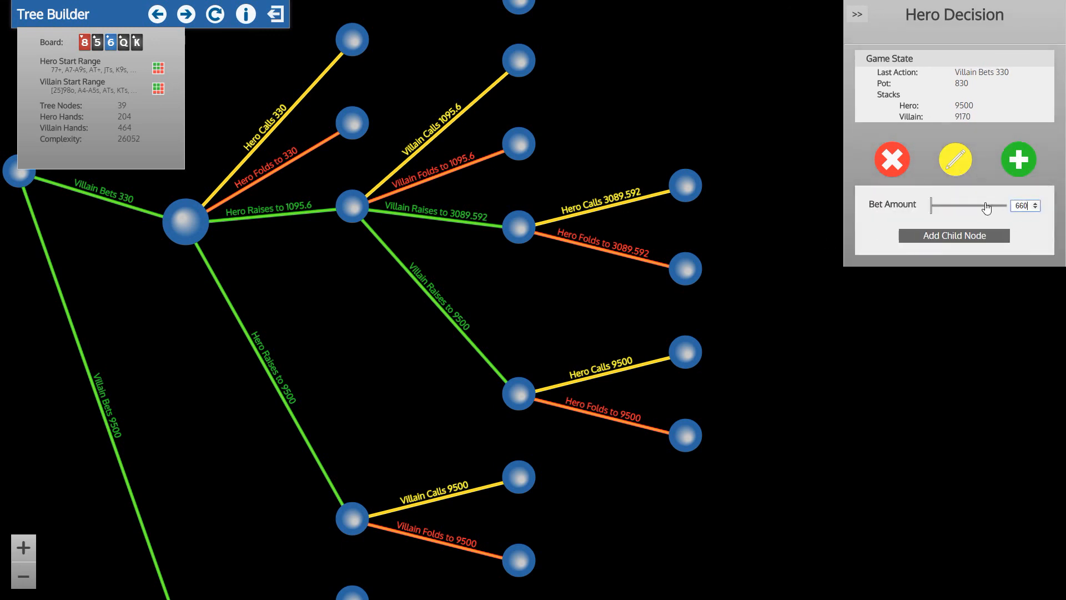
key("ctrl+a")
type("2000")
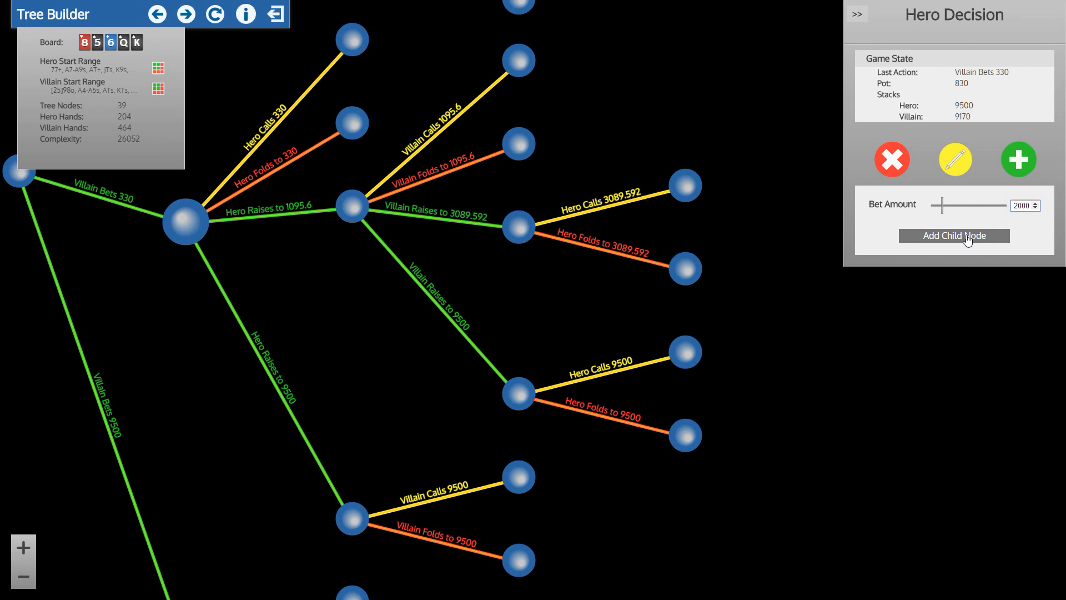
left_click(969, 240)
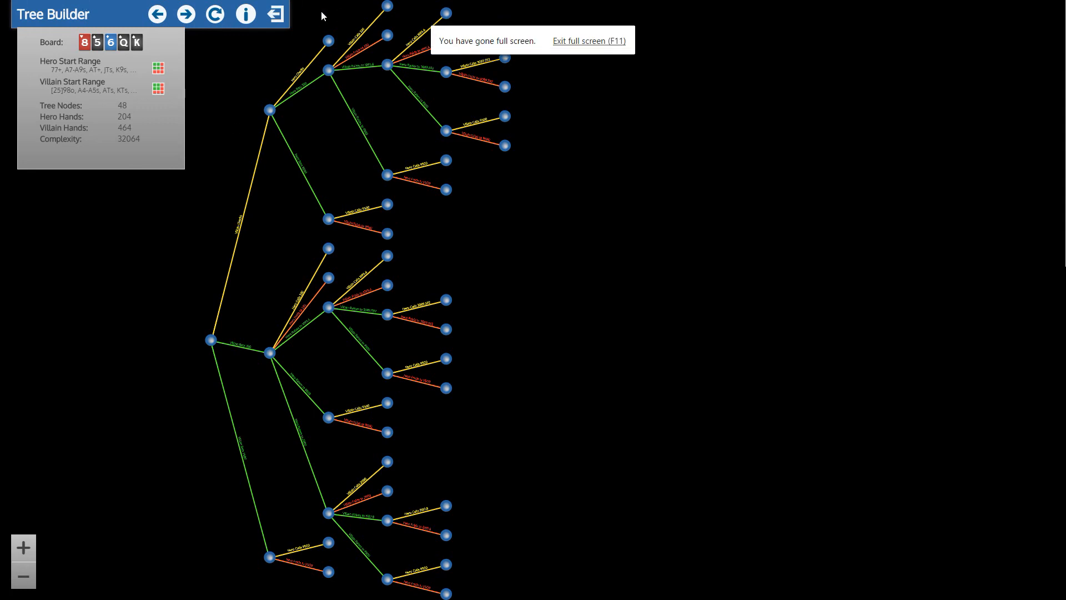
left_click(280, 21)
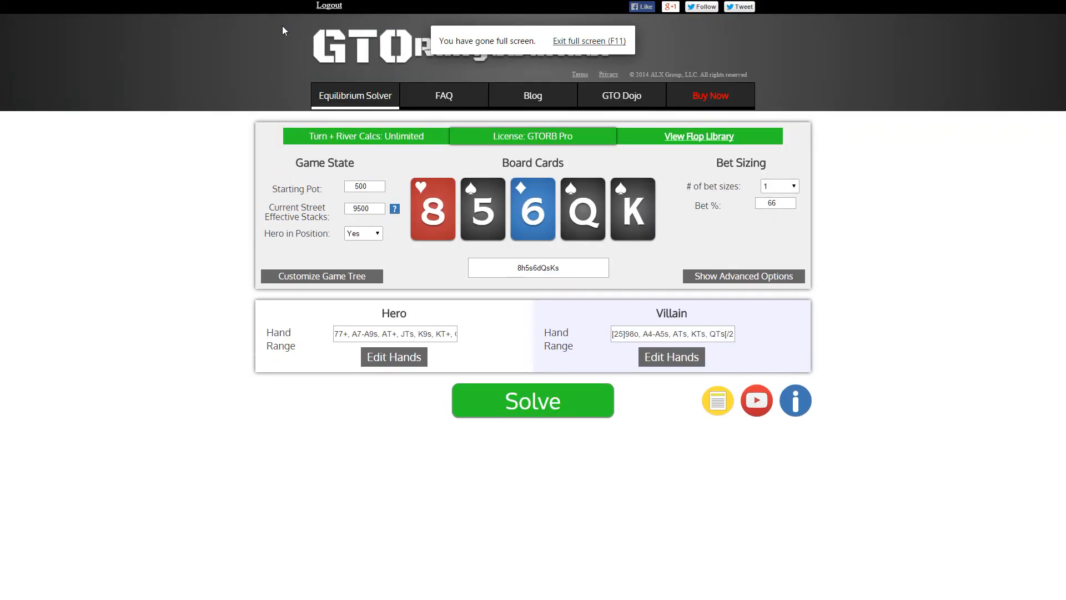
Step: Filter the flop solution library by the CAP tag, and replace that filter with the 6-max tag
left_click(608, 103)
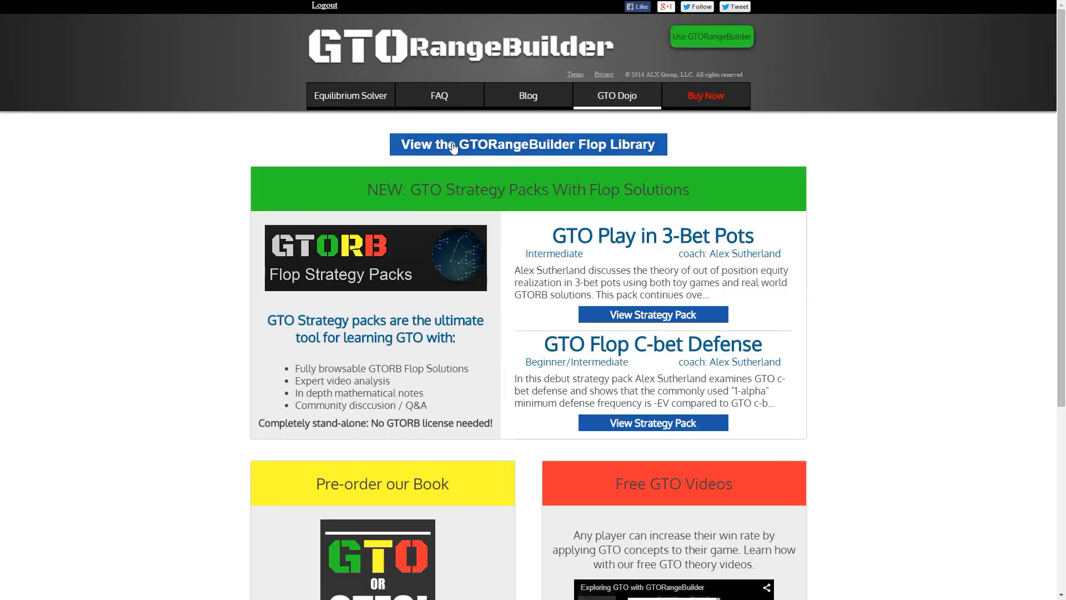
left_click(450, 144)
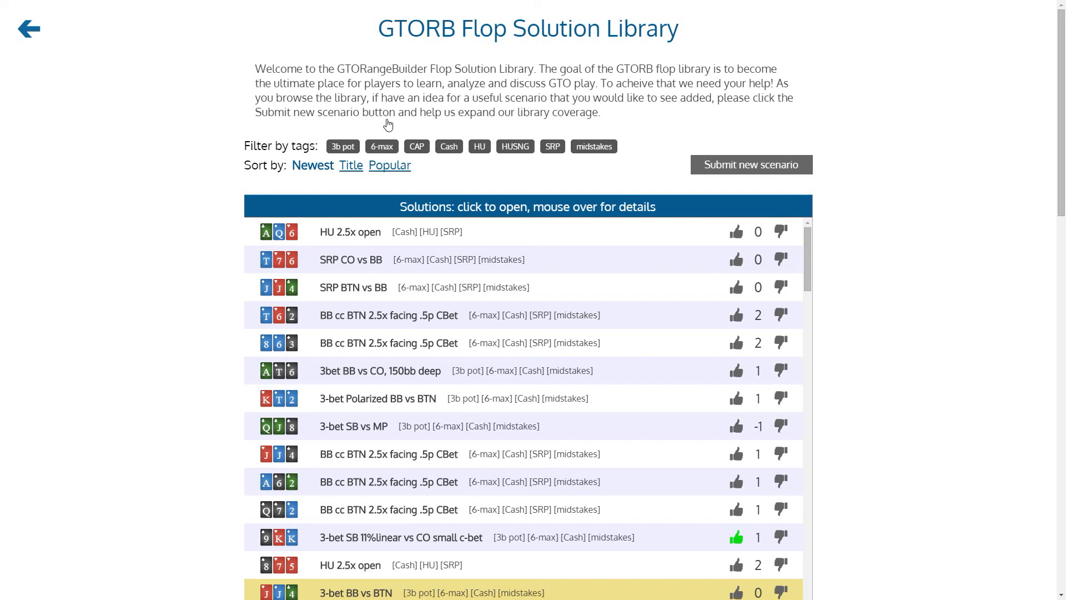
left_click(416, 146)
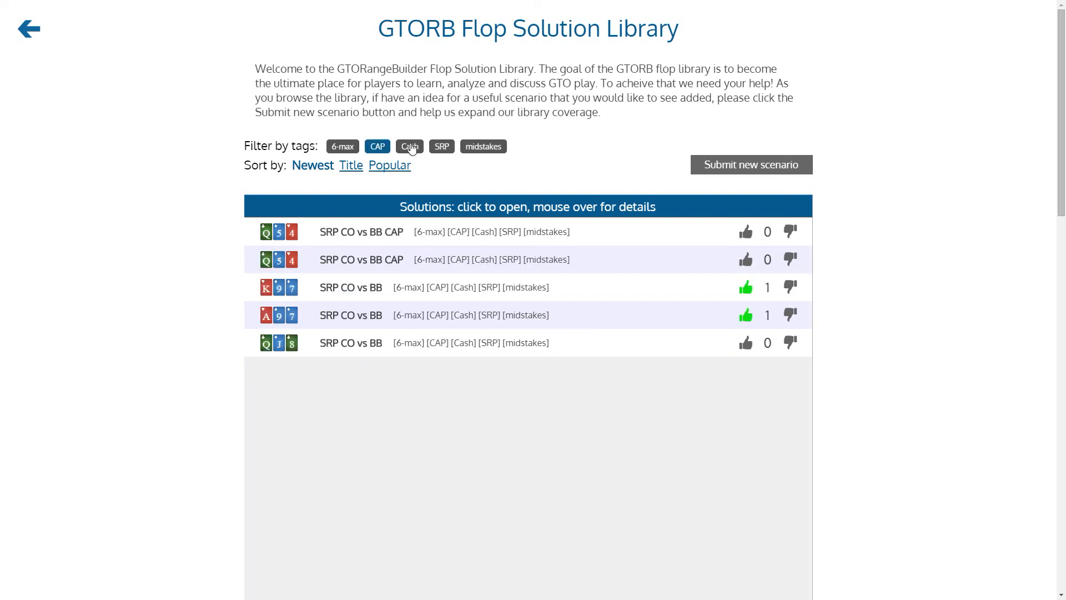
left_click(383, 150)
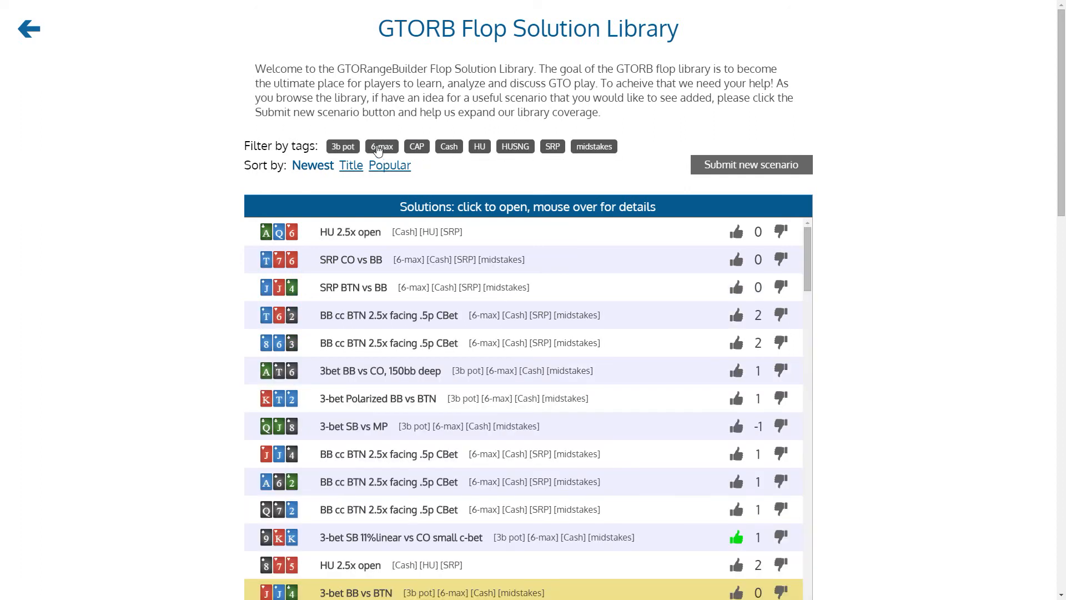
left_click(378, 149)
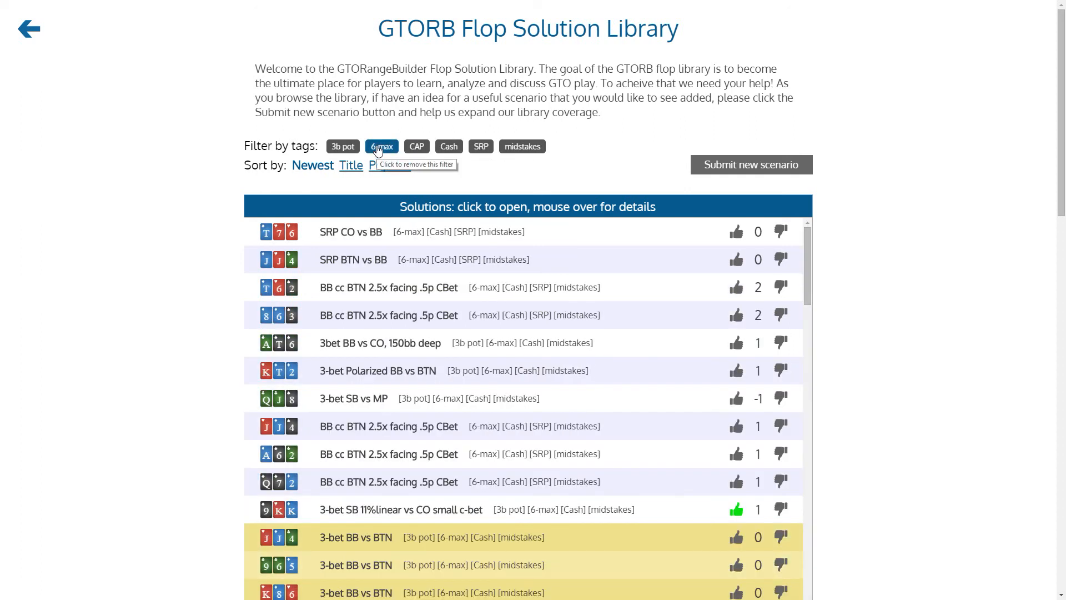